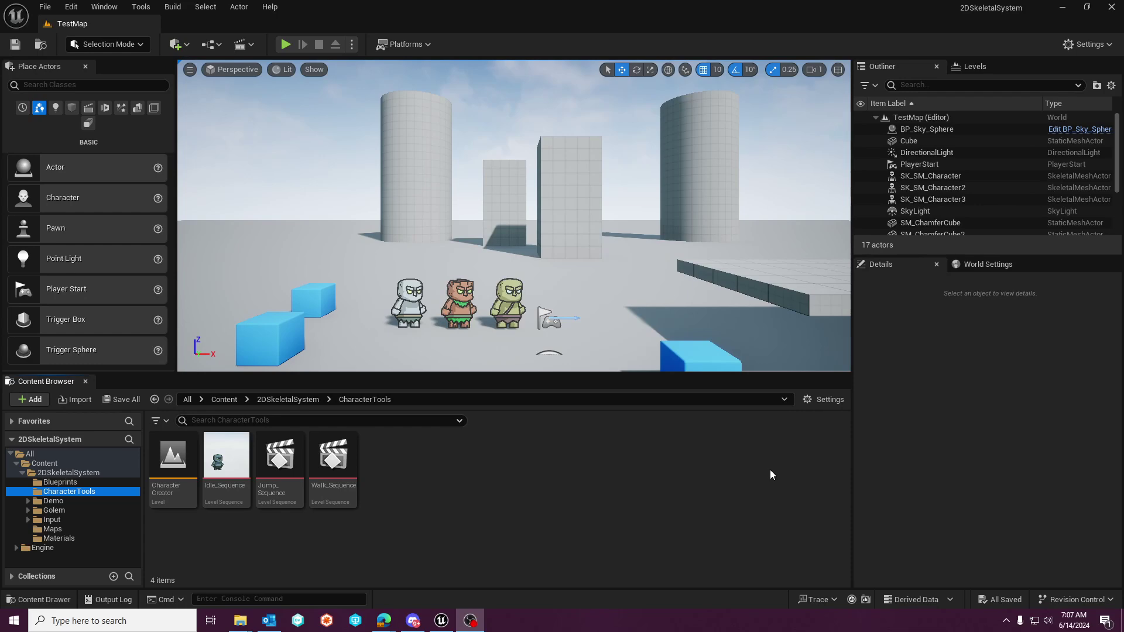
Select the BP_2DRig GameMode in the Blueprints folder and view the level's World Settings.
click(58, 483)
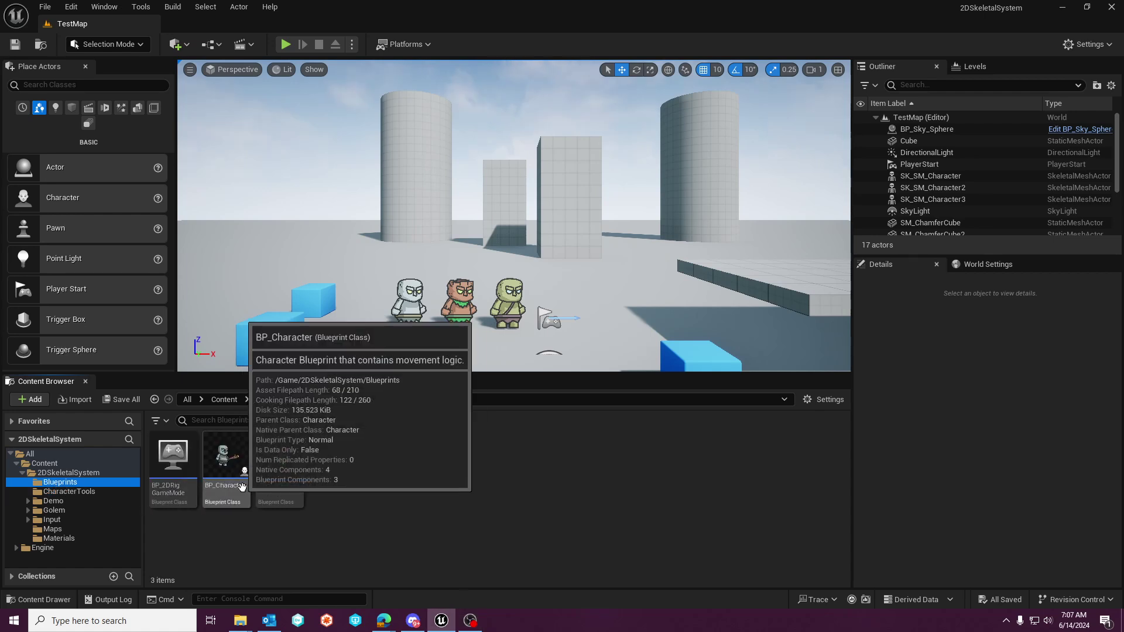
click(172, 465)
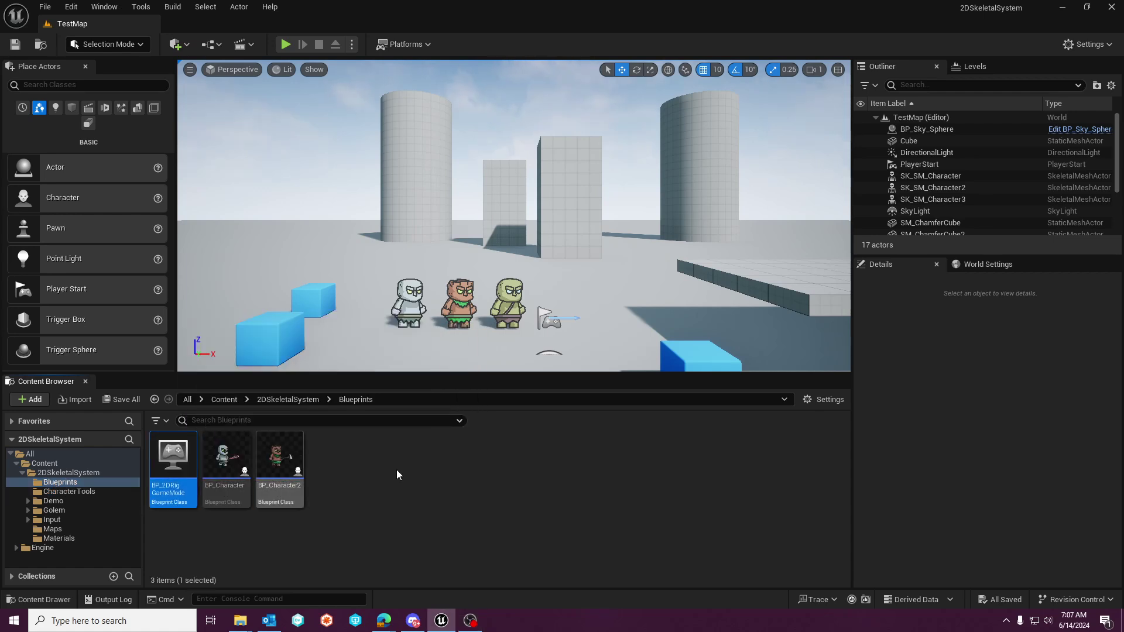
click(988, 264)
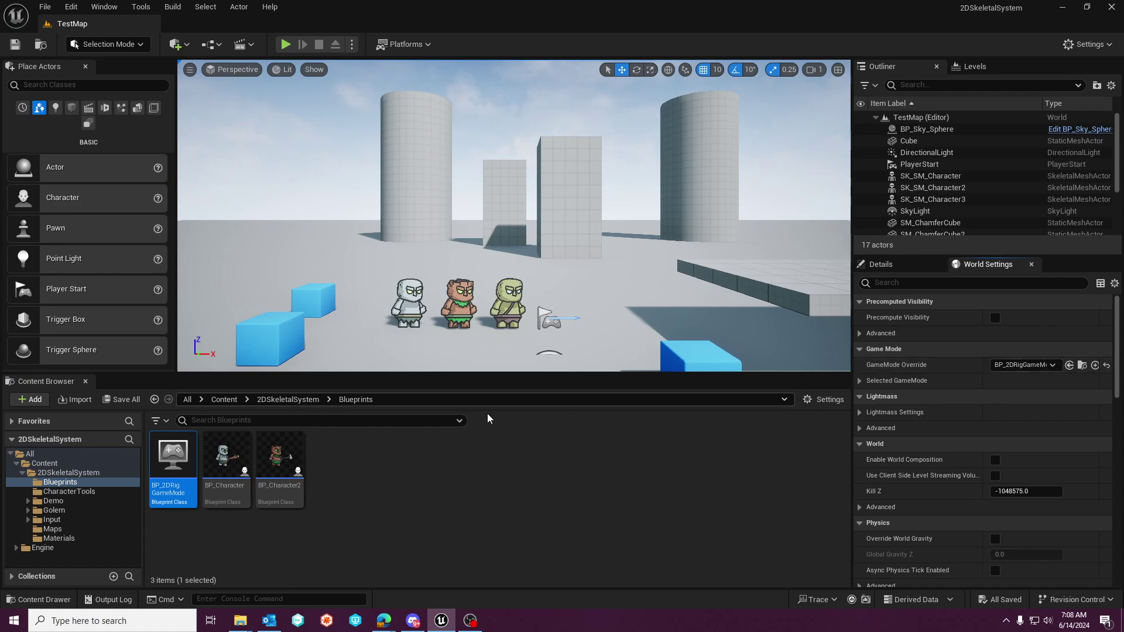
Check the Maps folder, then go back to Blueprints and select BP_Character.
click(52, 529)
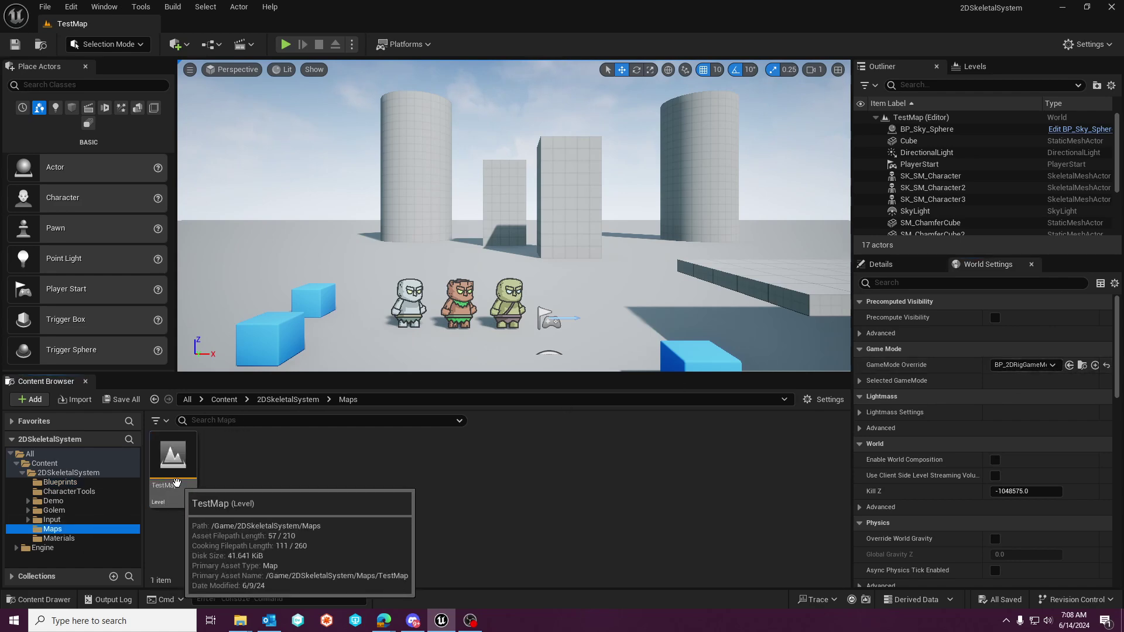
click(59, 482)
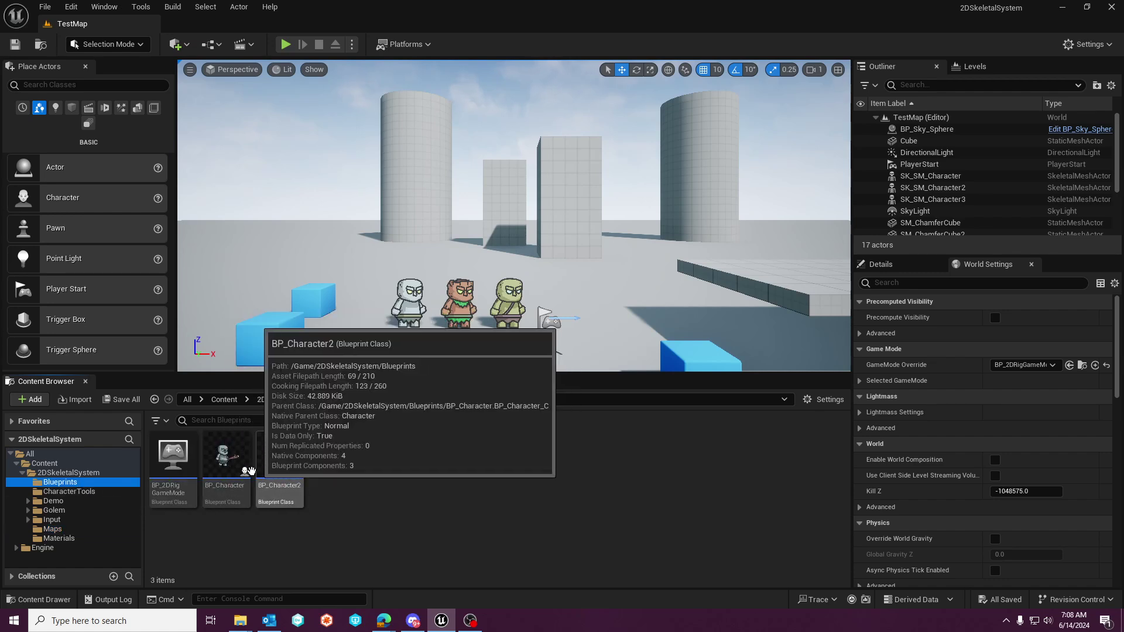
click(227, 463)
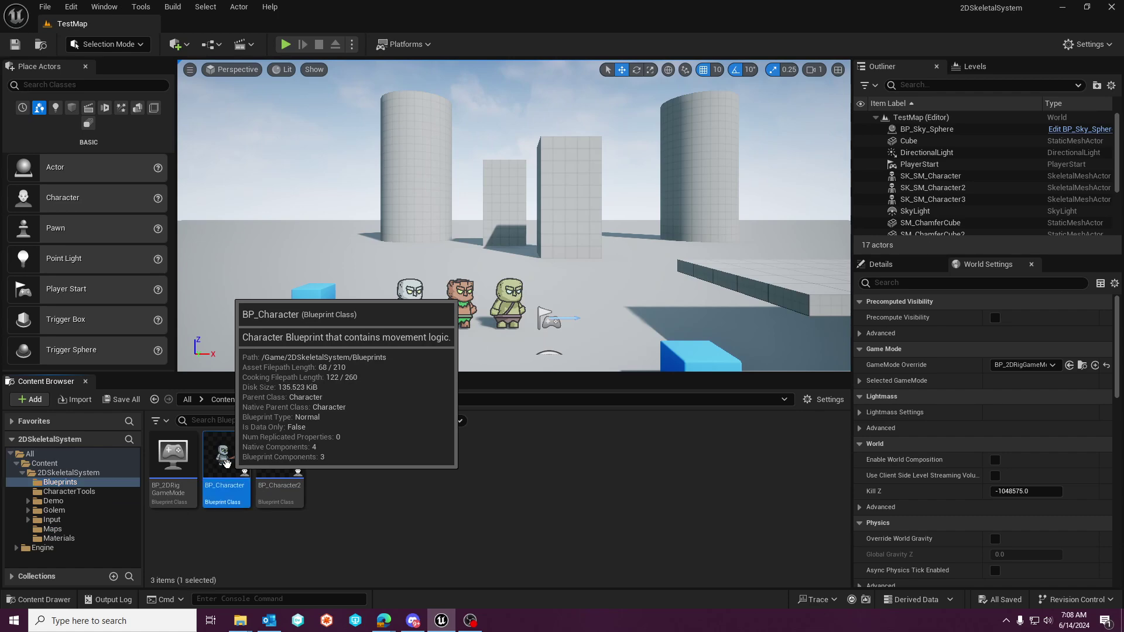
Open BP_Character and inspect its input mapping and Movement Input nodes.
double_click(227, 462)
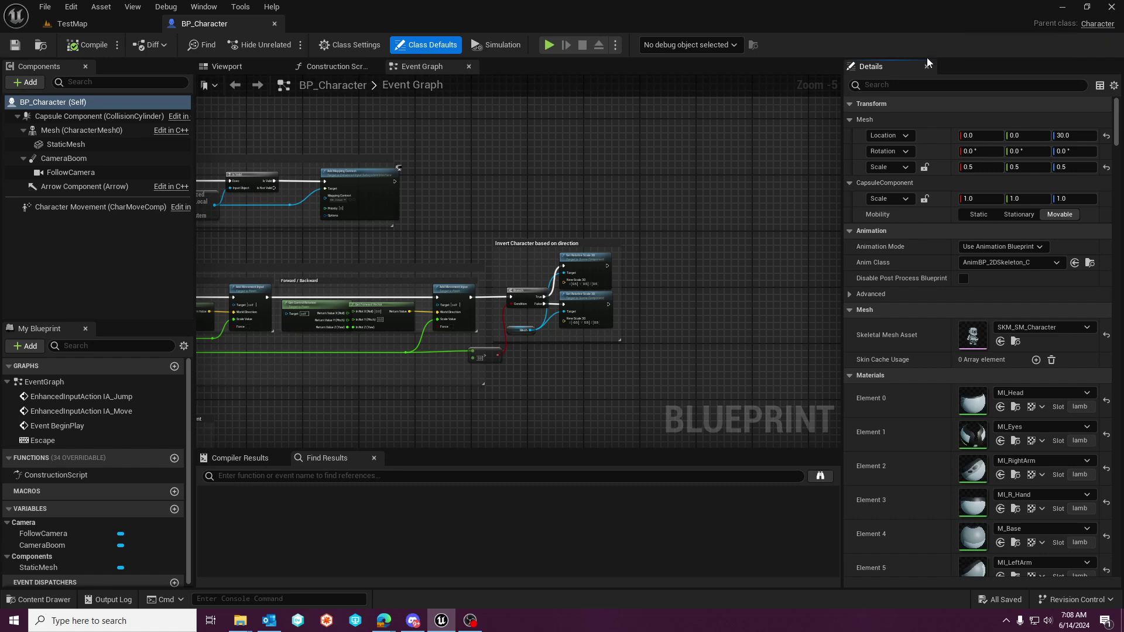
right_drag(486, 169, 665, 172)
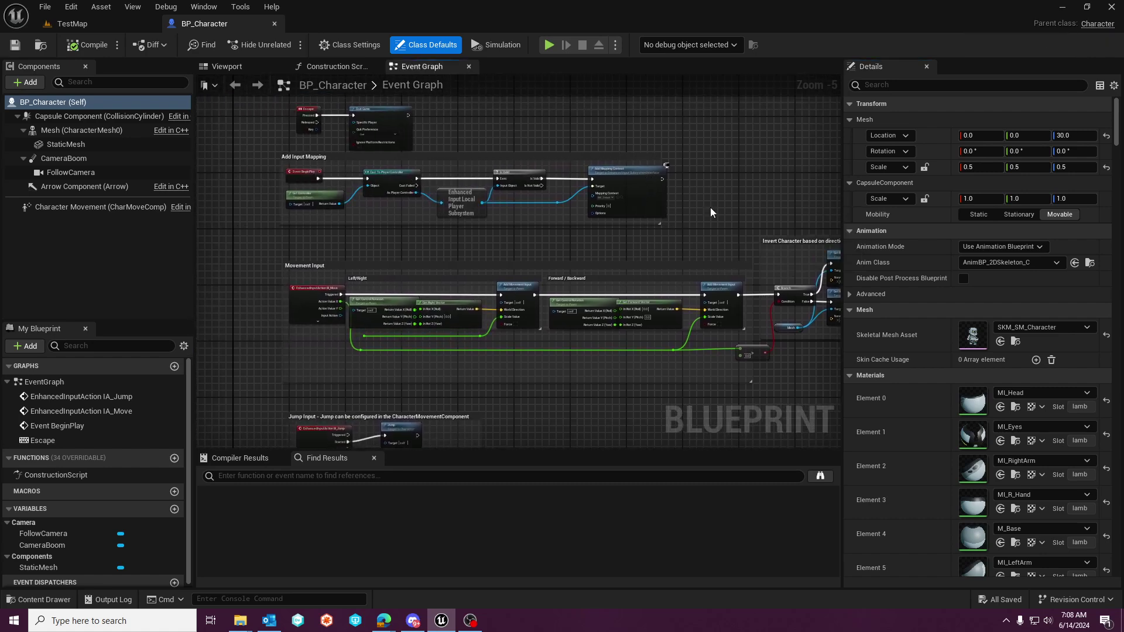
scroll(291, 201, up, 4)
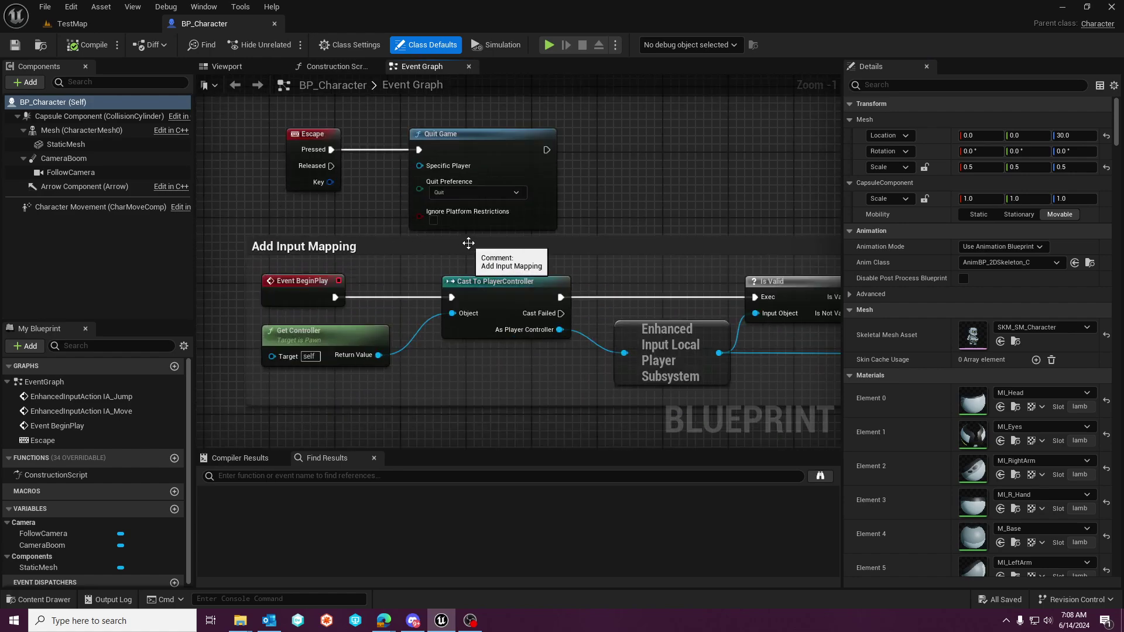
scroll(486, 246, down, 1)
right_drag(603, 249, 500, 231)
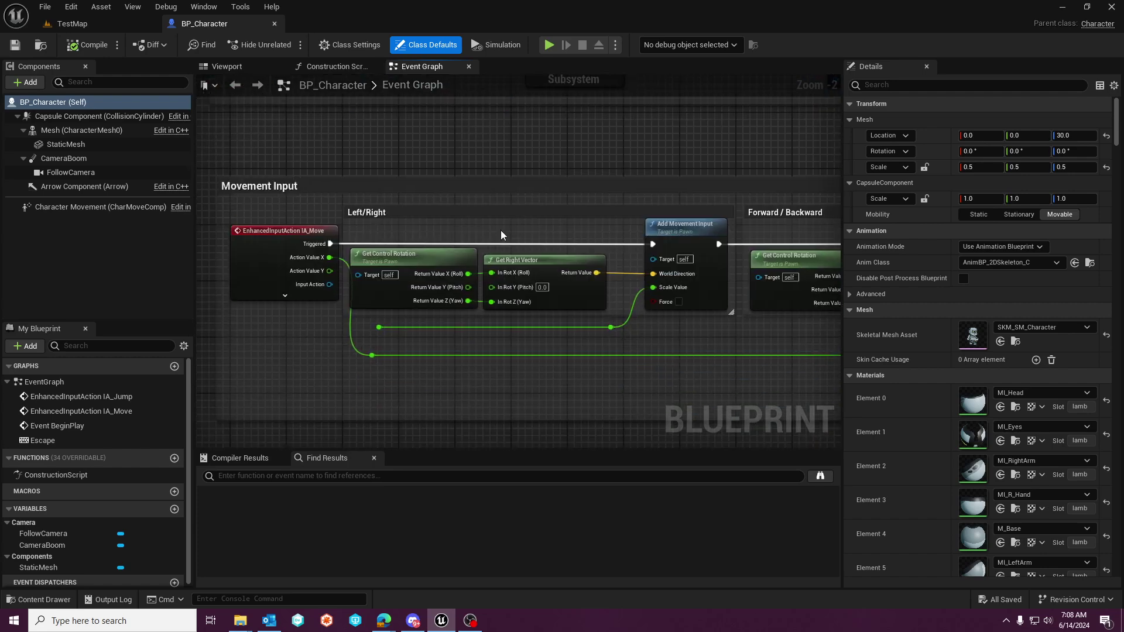
scroll(458, 231, down, 1)
Pan through the Forward/Backward movement, character-flipping and Jump Input sections of the graph.
right_drag(571, 183, 317, 167)
right_drag(677, 160, 455, 145)
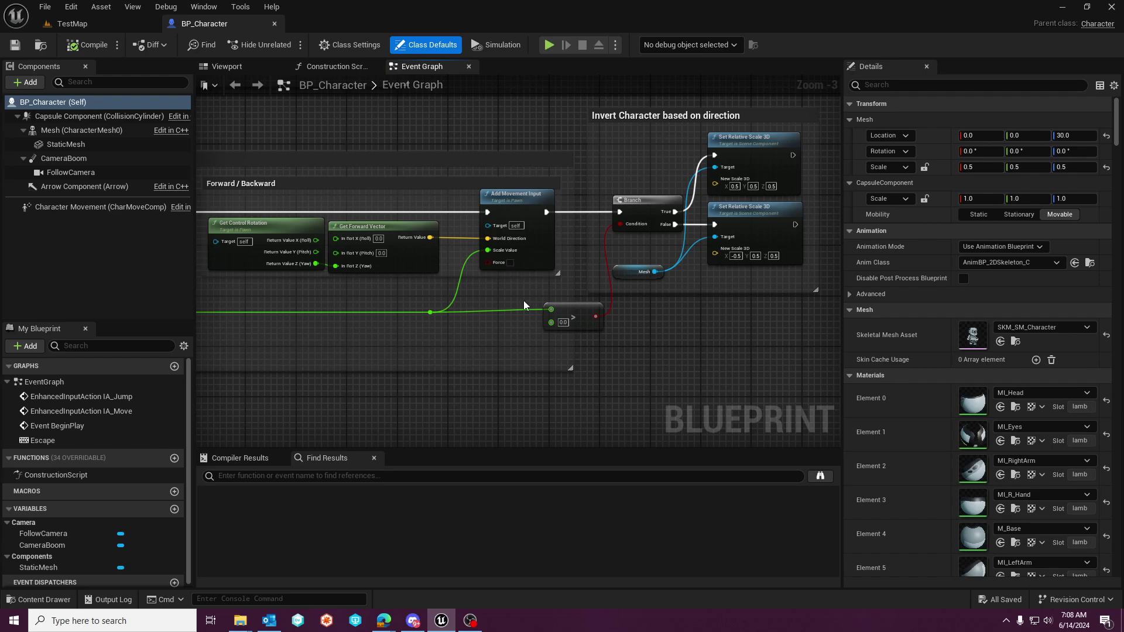
right_drag(450, 350, 526, 250)
scroll(421, 271, down, 2)
right_drag(421, 271, 476, 250)
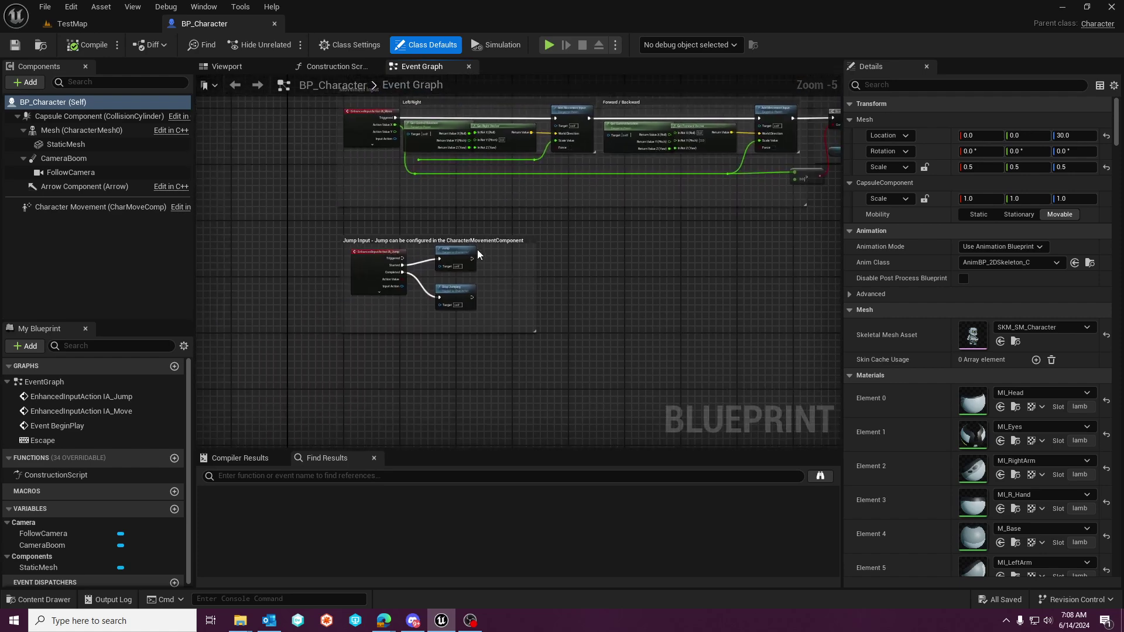
From TestMap, open BP_Character2, dock its editor, and scroll to its Materials list.
click(123, 26)
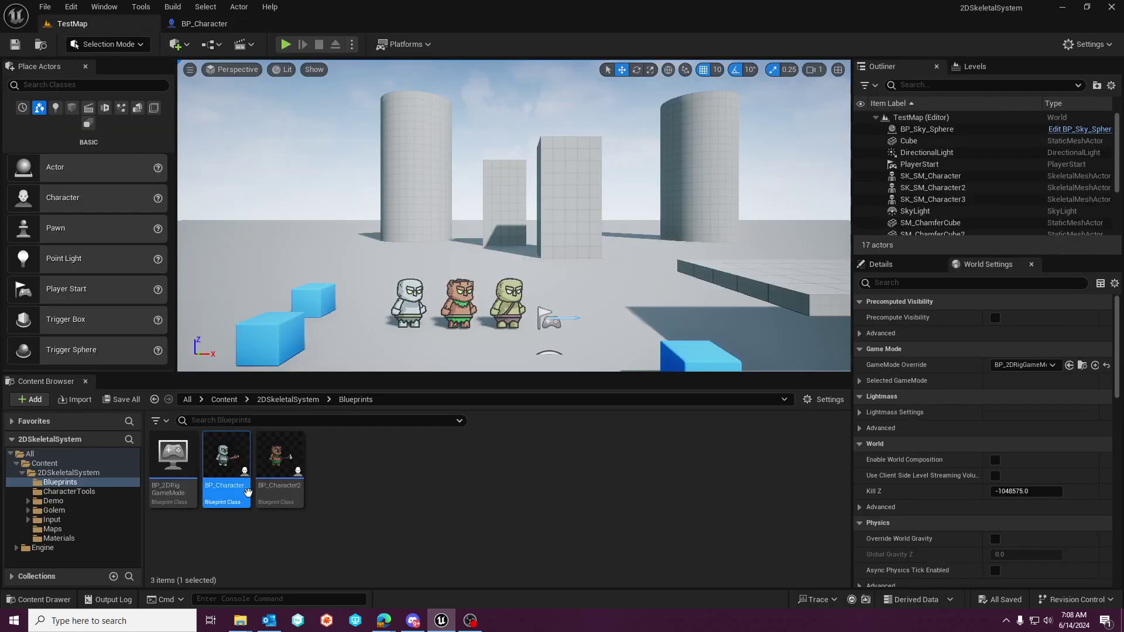
double_click(279, 463)
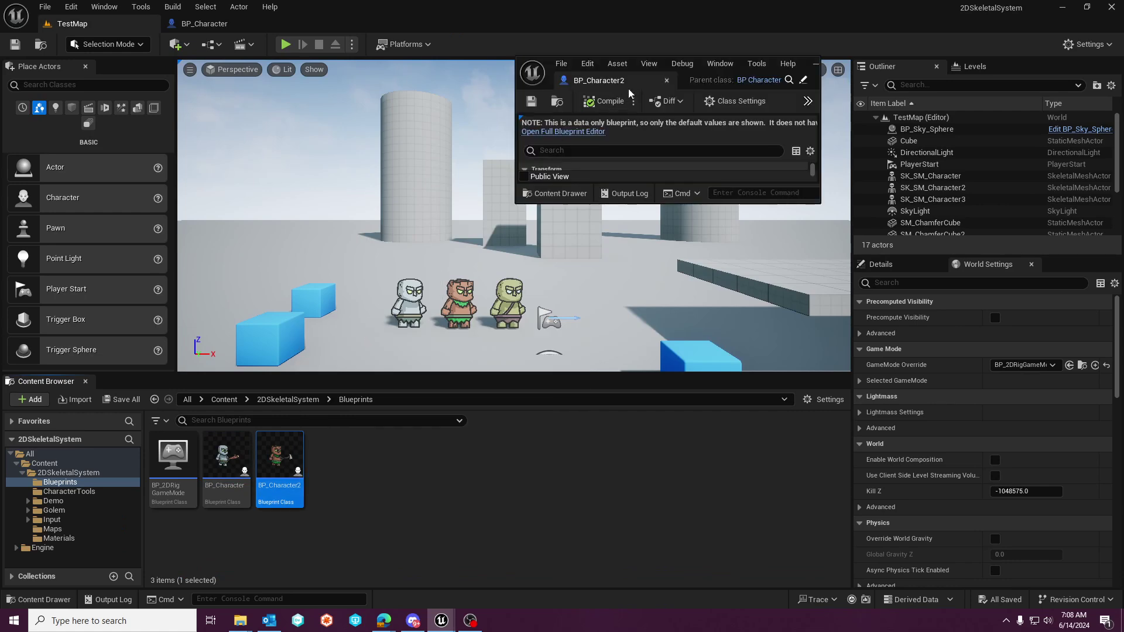
drag(629, 94, 331, 24)
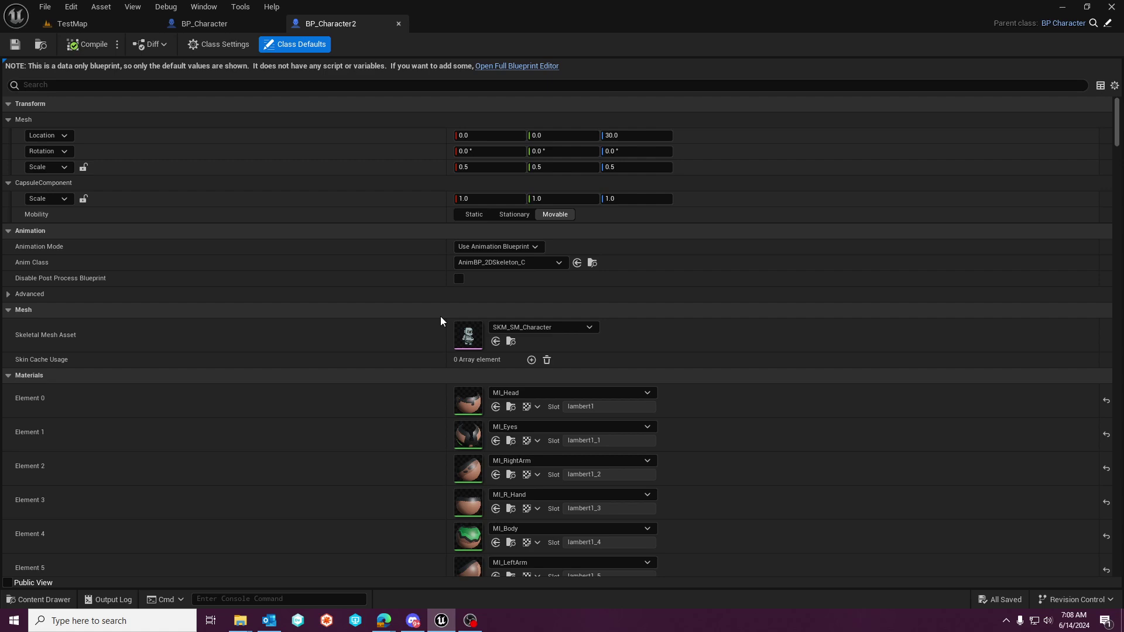
scroll(441, 321, down, 2)
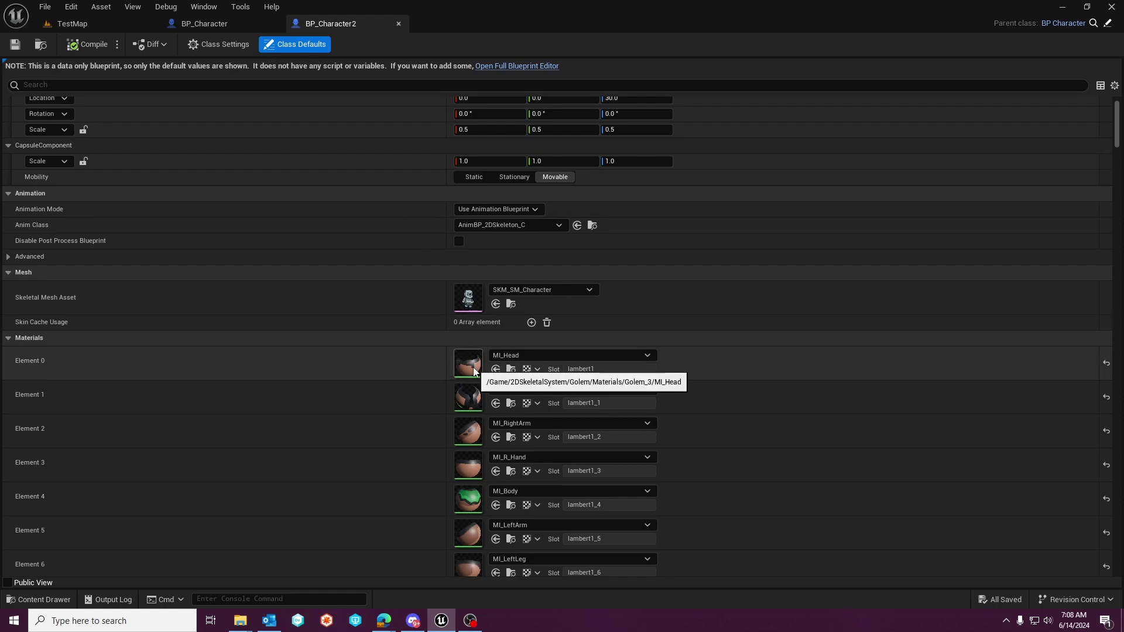
Locate MI_Head, browse from Golem_1 up to Materials, and open M_Base before returning to TestMap.
click(511, 370)
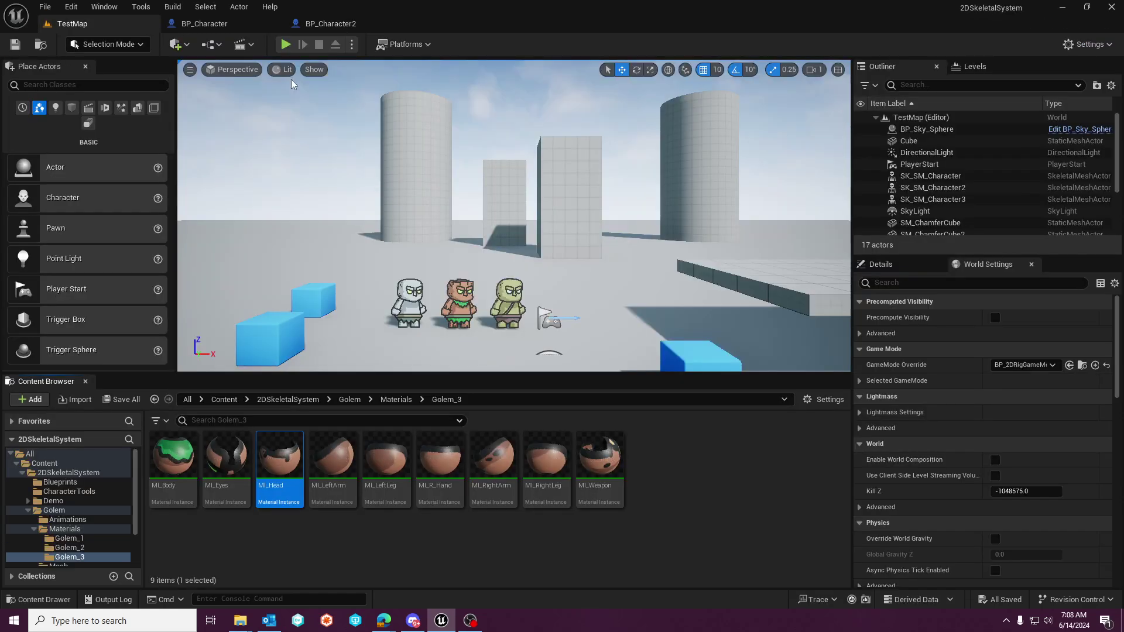
click(82, 534)
click(64, 528)
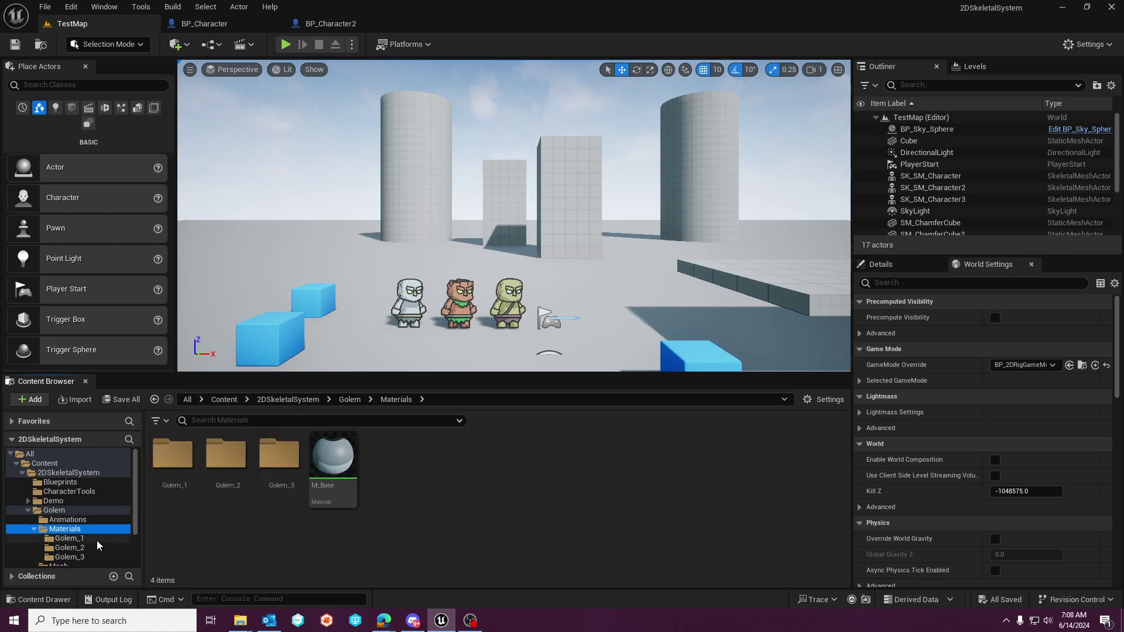
double_click(339, 458)
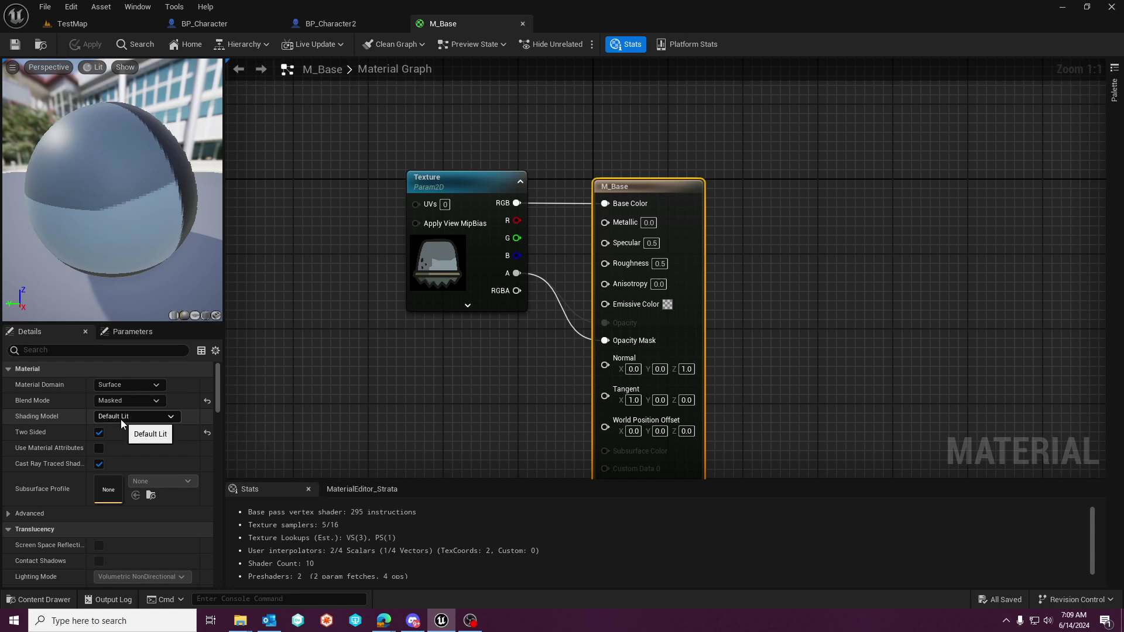
click(120, 24)
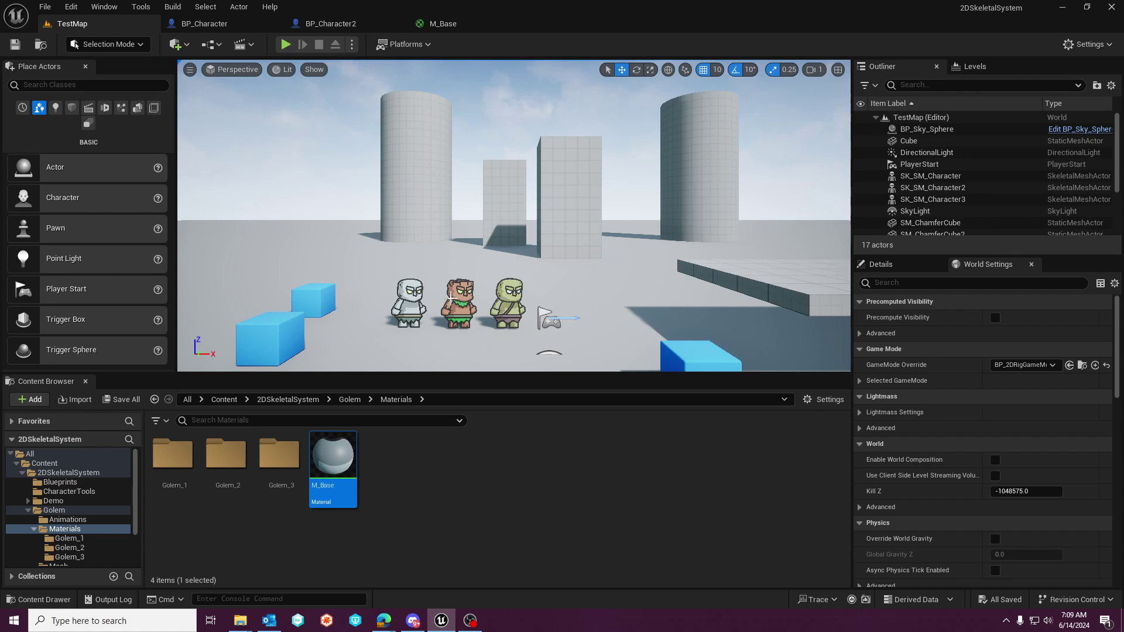
Select the leftmost golem and review its Anim_WalkCycle animation and SKM_SM_Character mesh details.
click(397, 310)
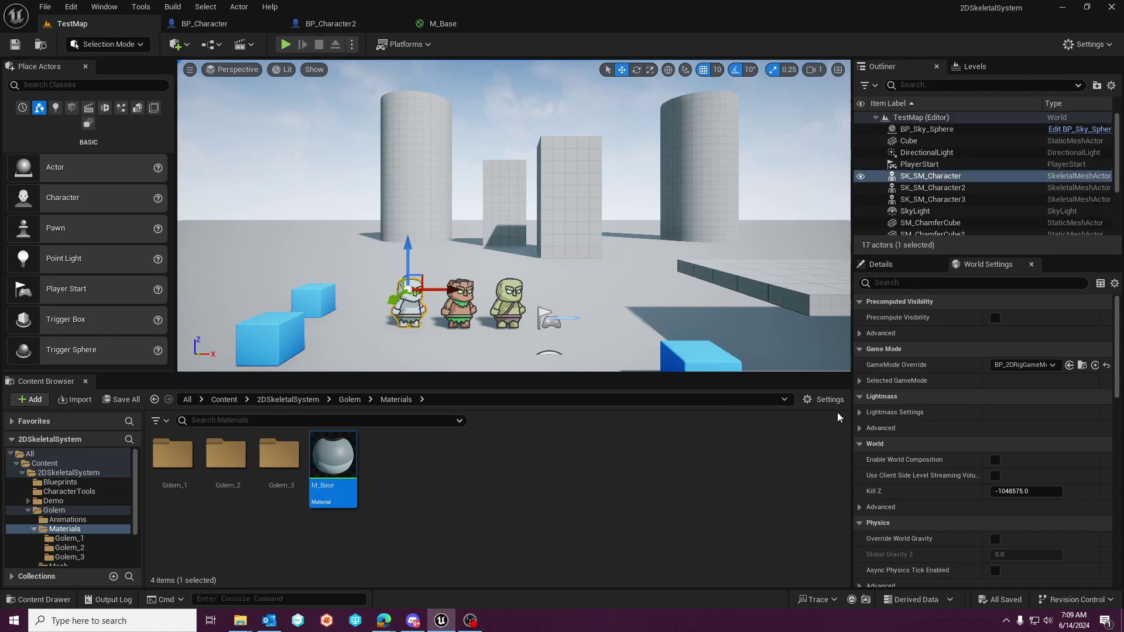
click(895, 267)
scroll(989, 486, down, 2)
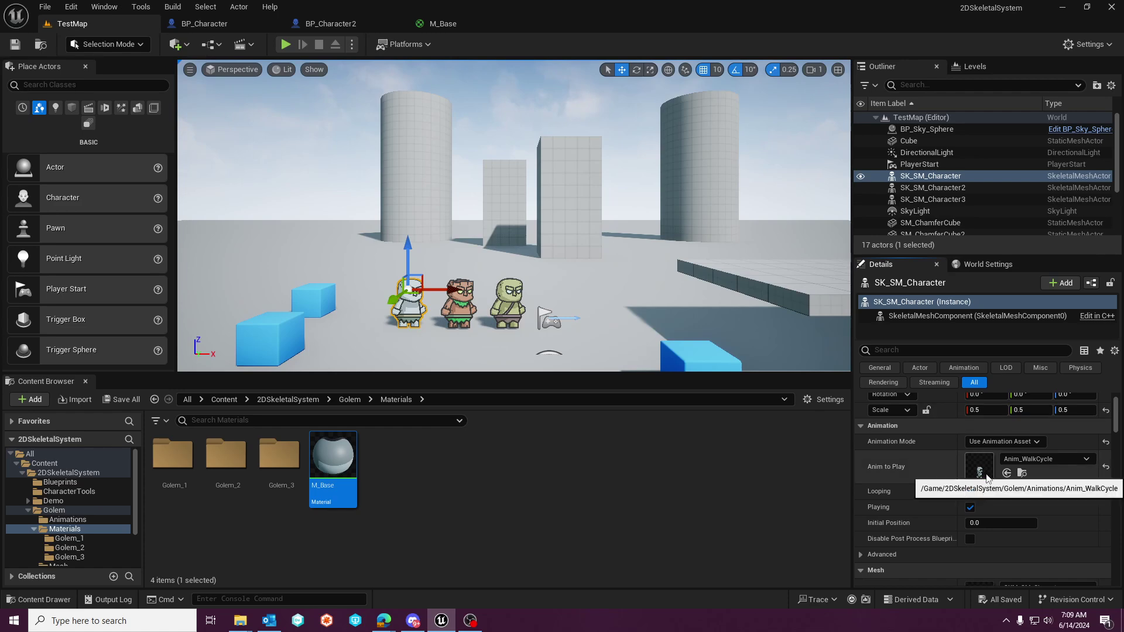
scroll(988, 477, down, 4)
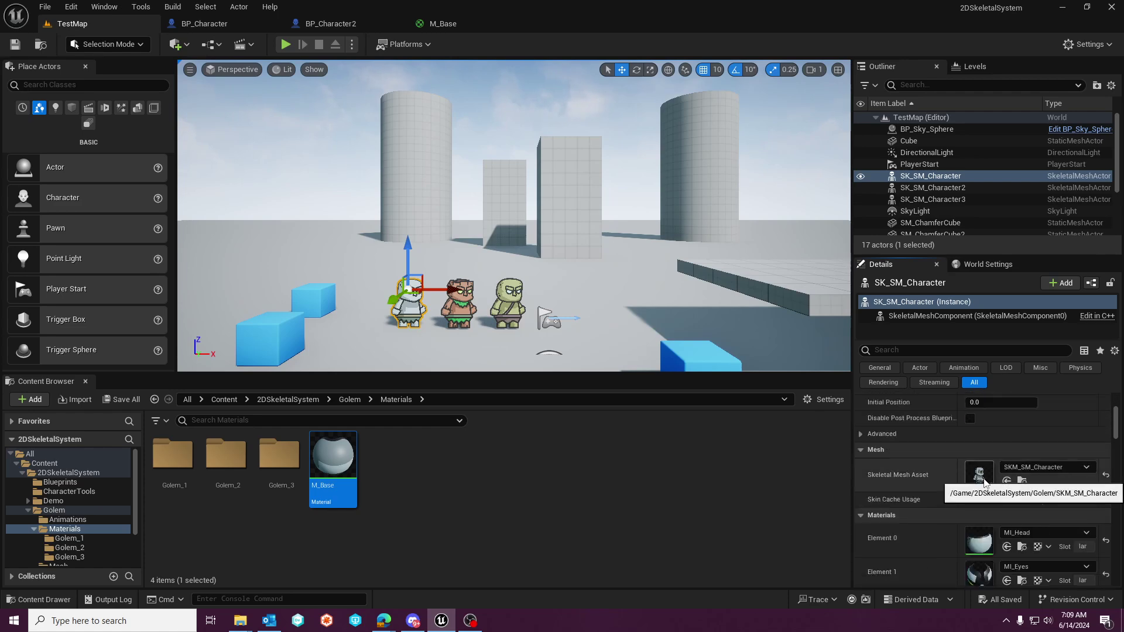
Open SKM_SM_Character and its SK_SM_Character skeleton, inspect the bones and rotate the Head bone.
double_click(988, 477)
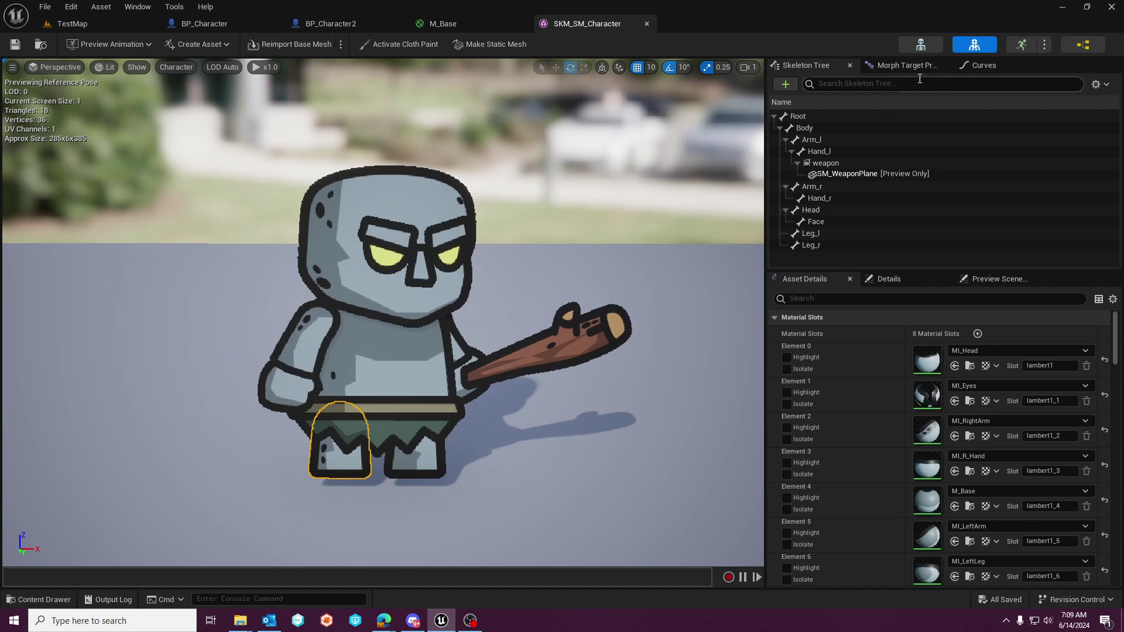
click(920, 45)
click(58, 175)
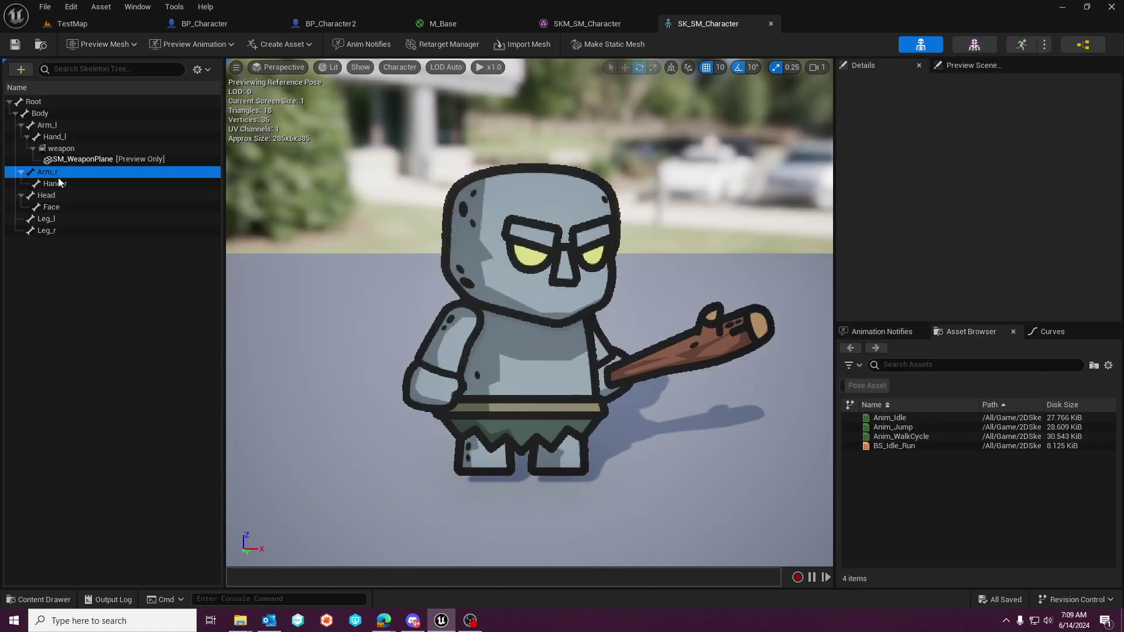
click(57, 185)
click(55, 198)
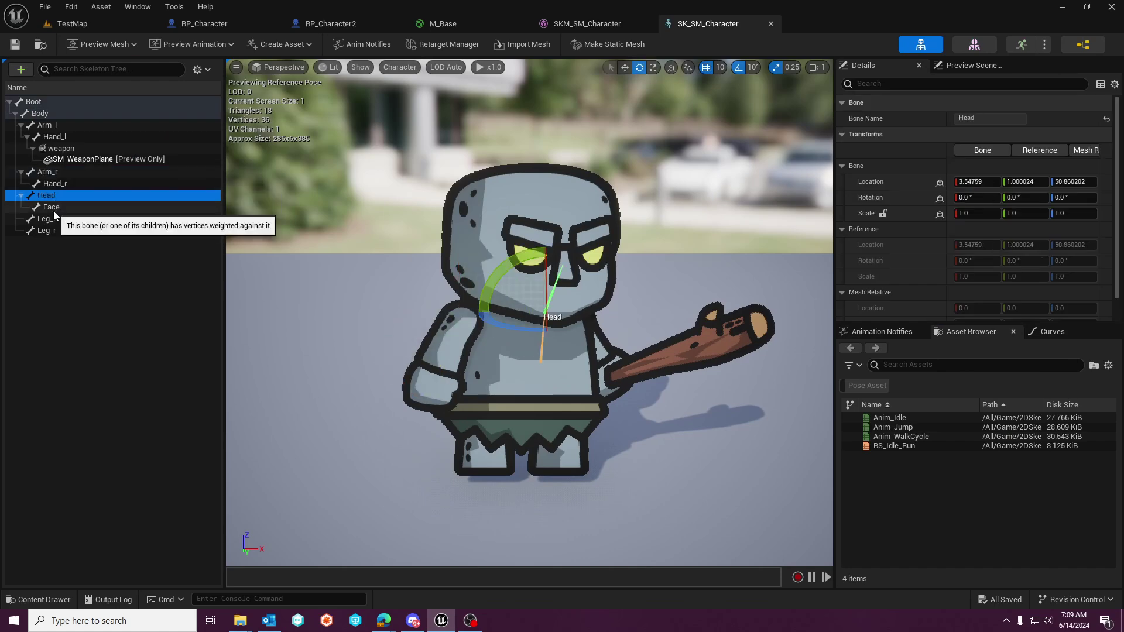
click(46, 219)
click(47, 196)
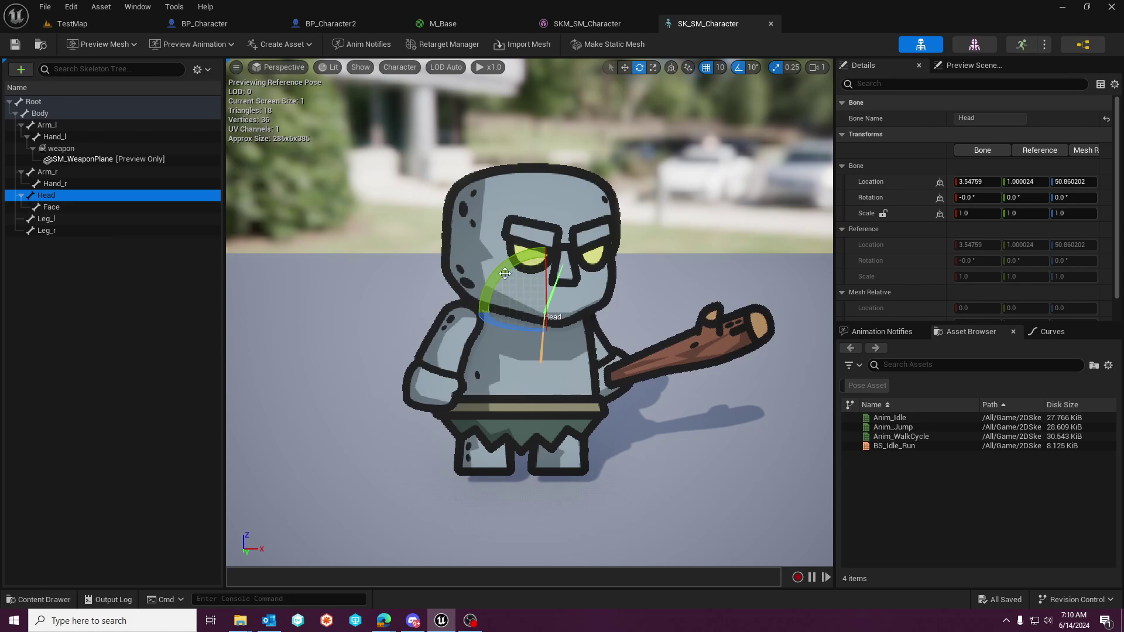
mouse_move(496, 280)
mouse_down()
mouse_move(606, 348)
mouse_move(508, 287)
mouse_up()
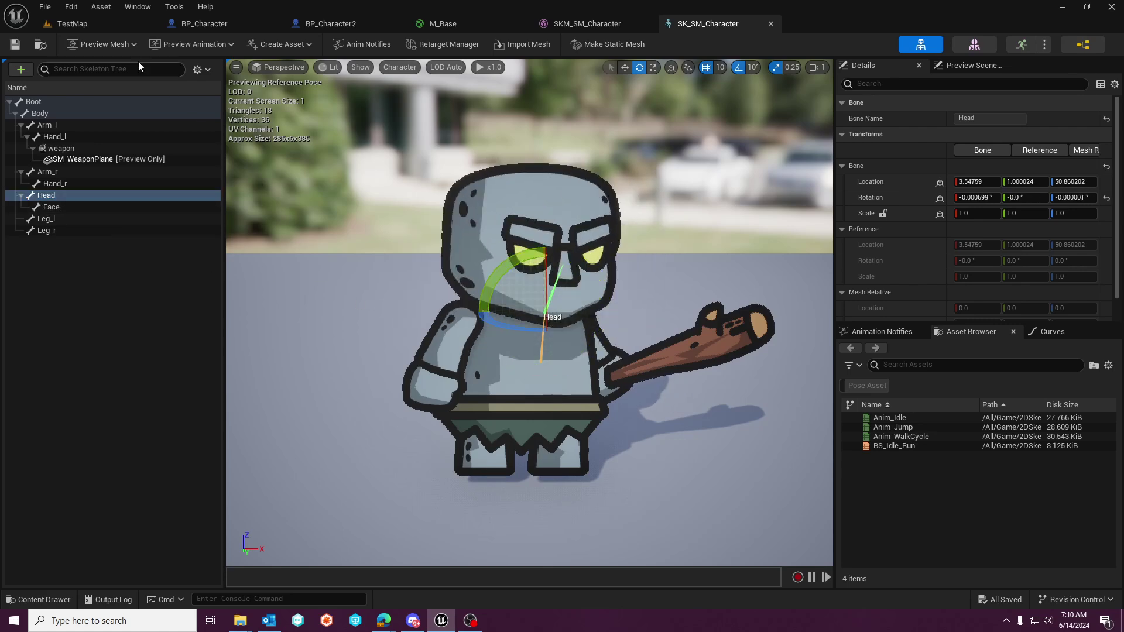
click(72, 23)
Open BS_Idle_Run from the Golem Animations folder in the Blend Space editor.
click(59, 482)
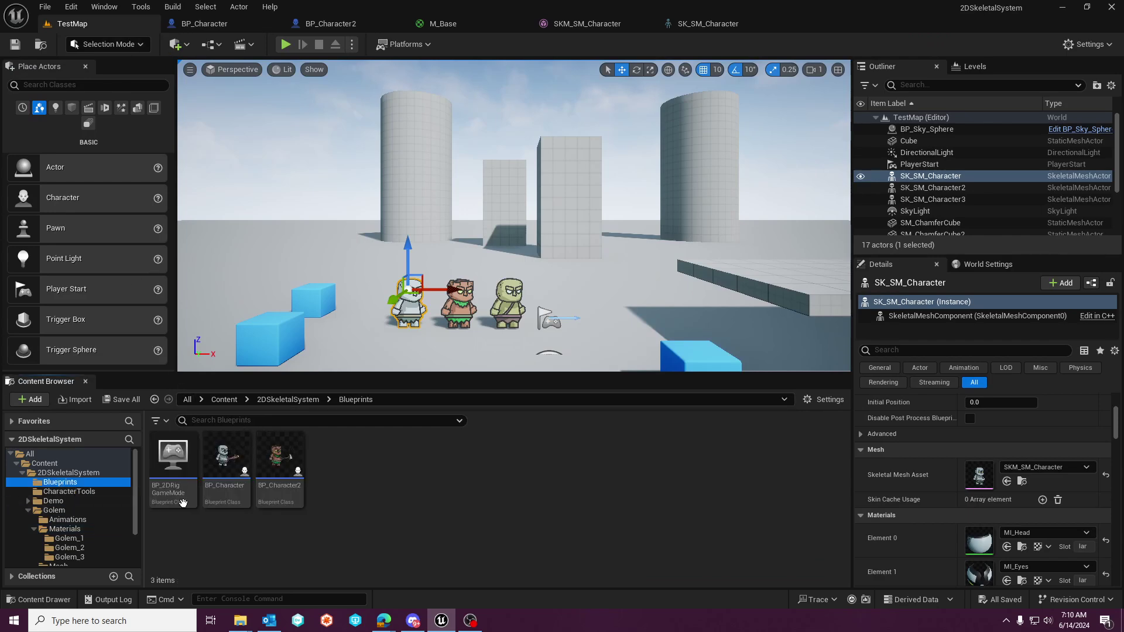
click(70, 518)
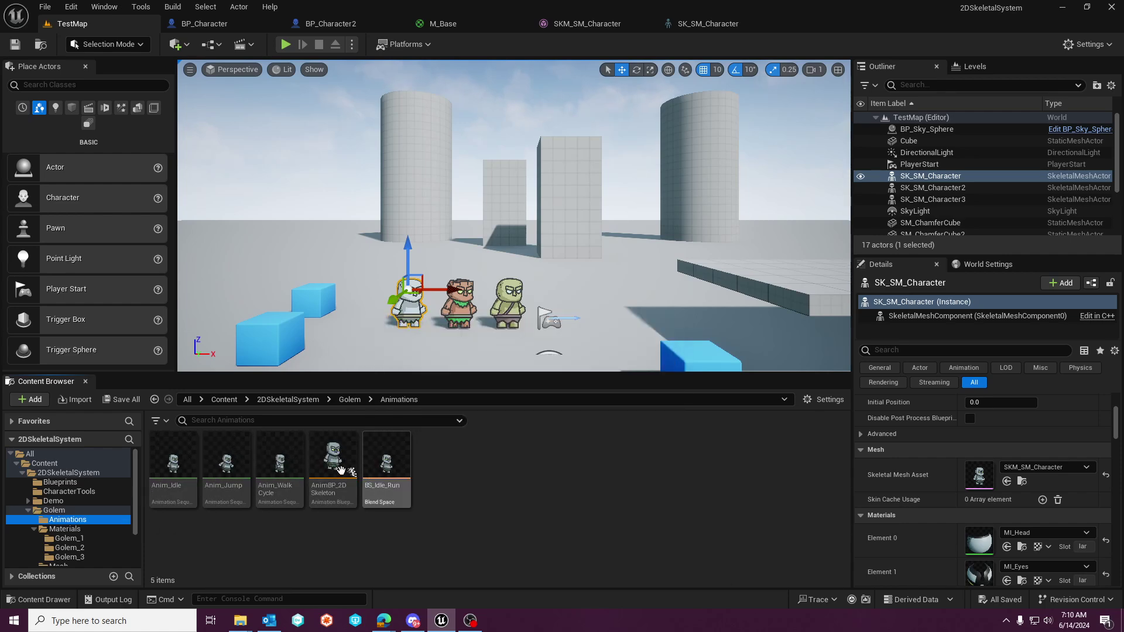
double_click(387, 462)
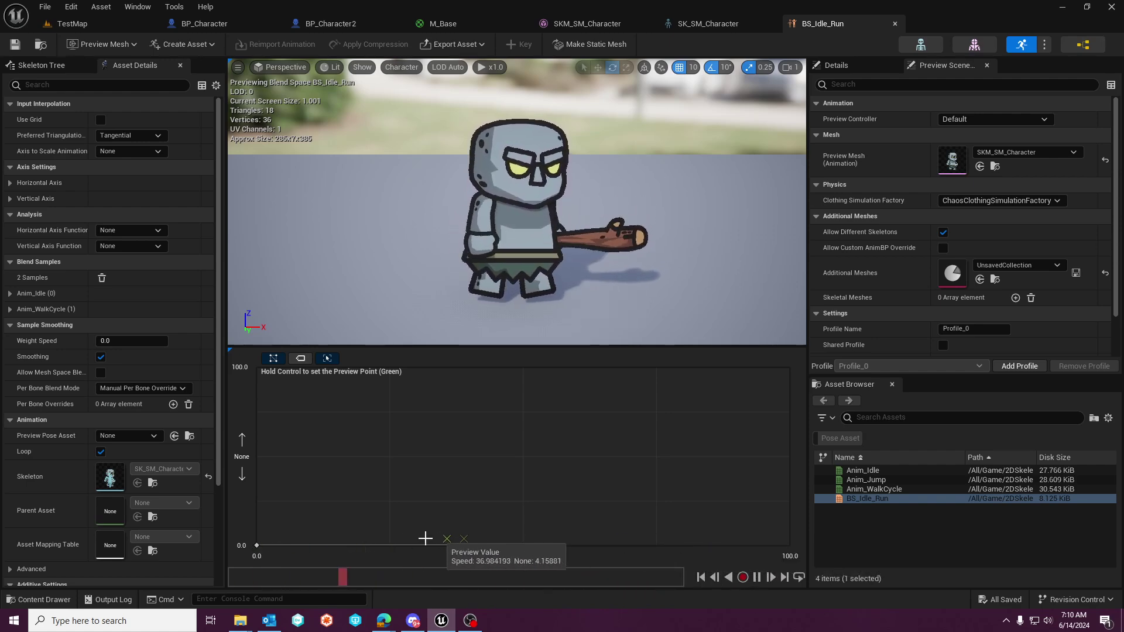
click(72, 23)
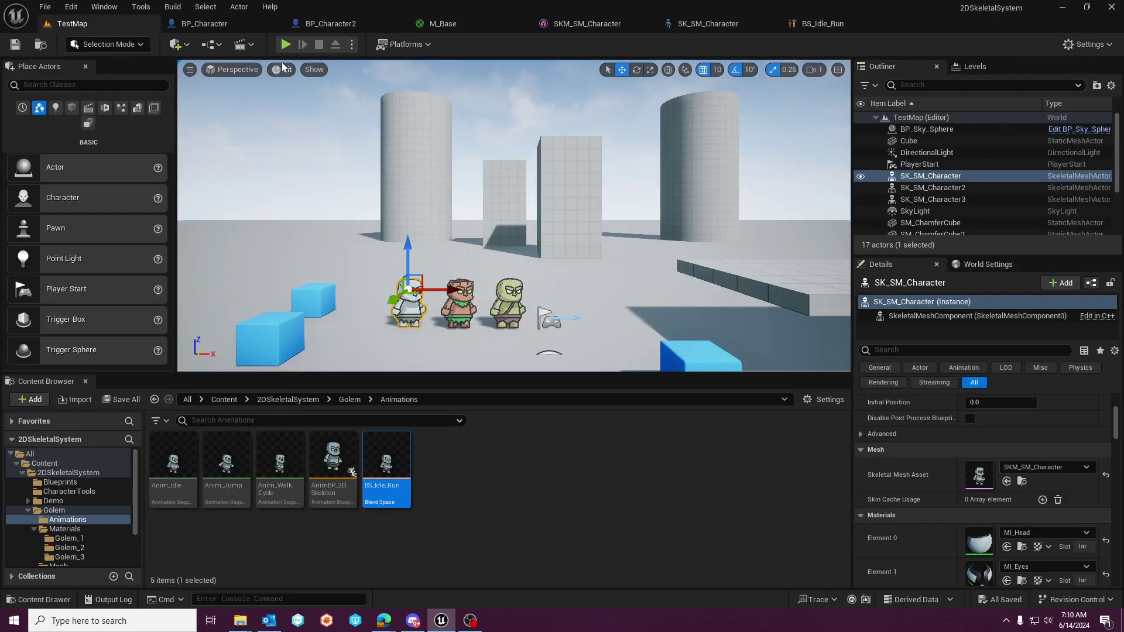
click(285, 44)
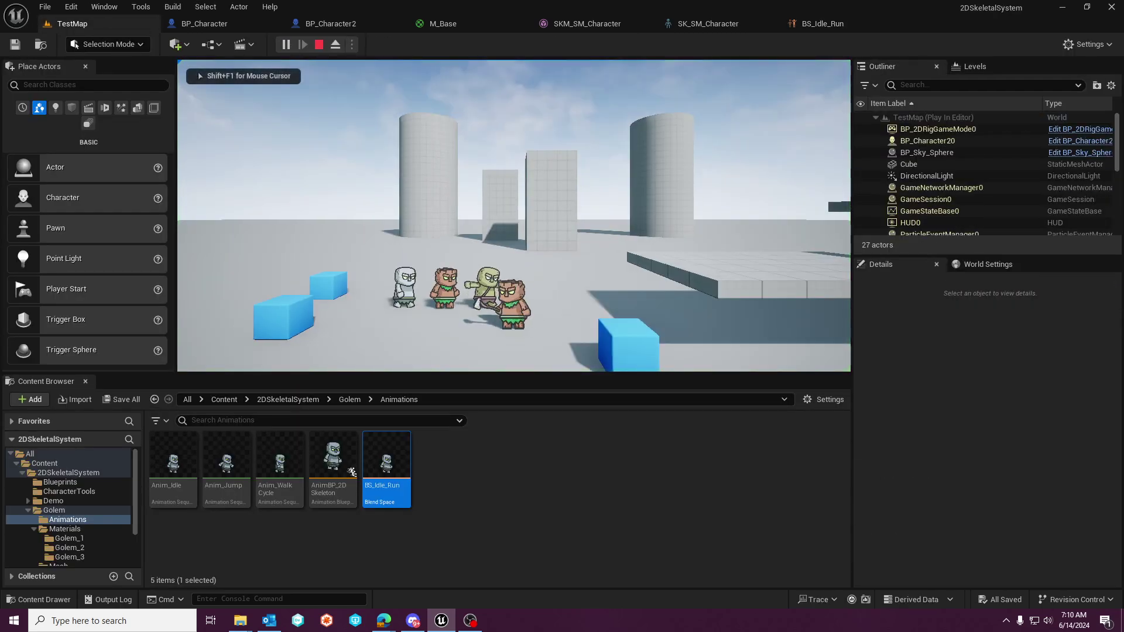
key(d)
key(space)
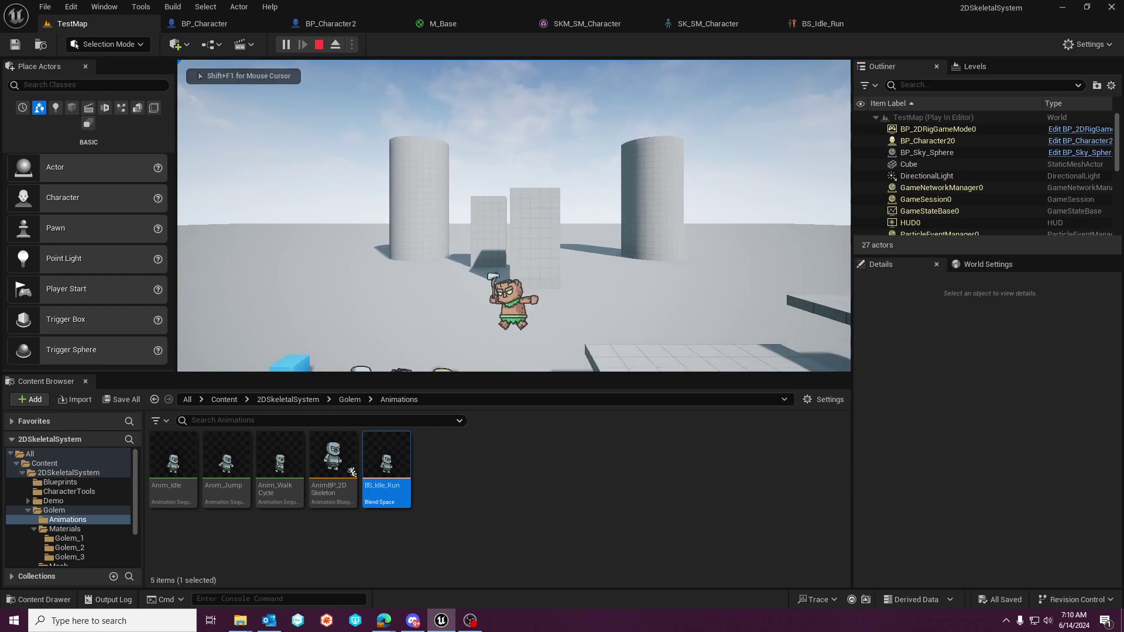
key(a)
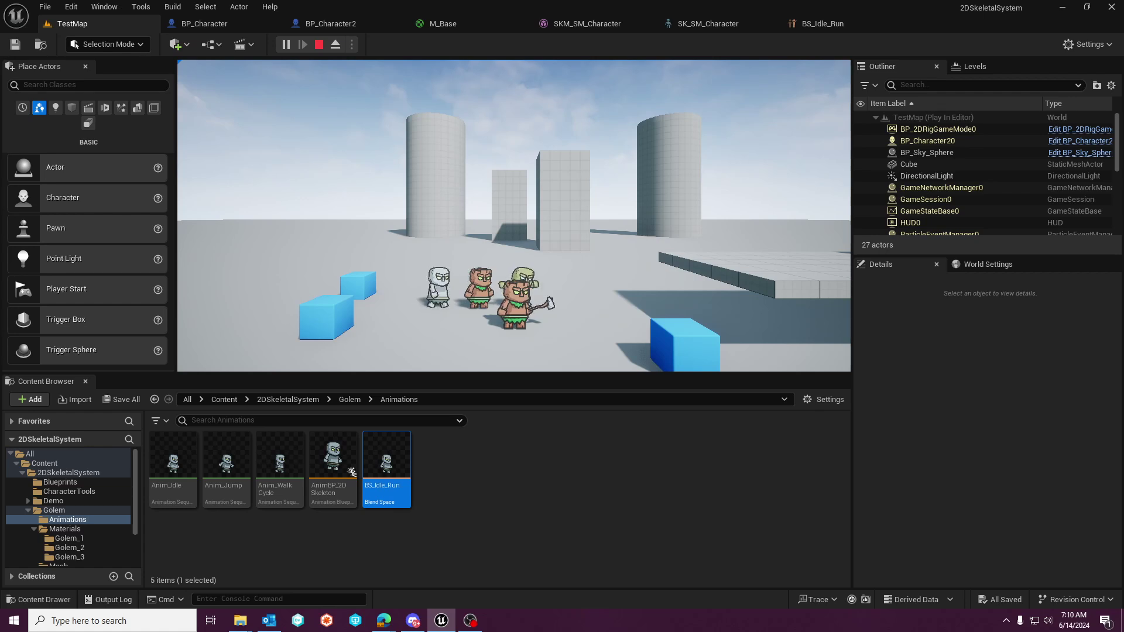
key(Escape)
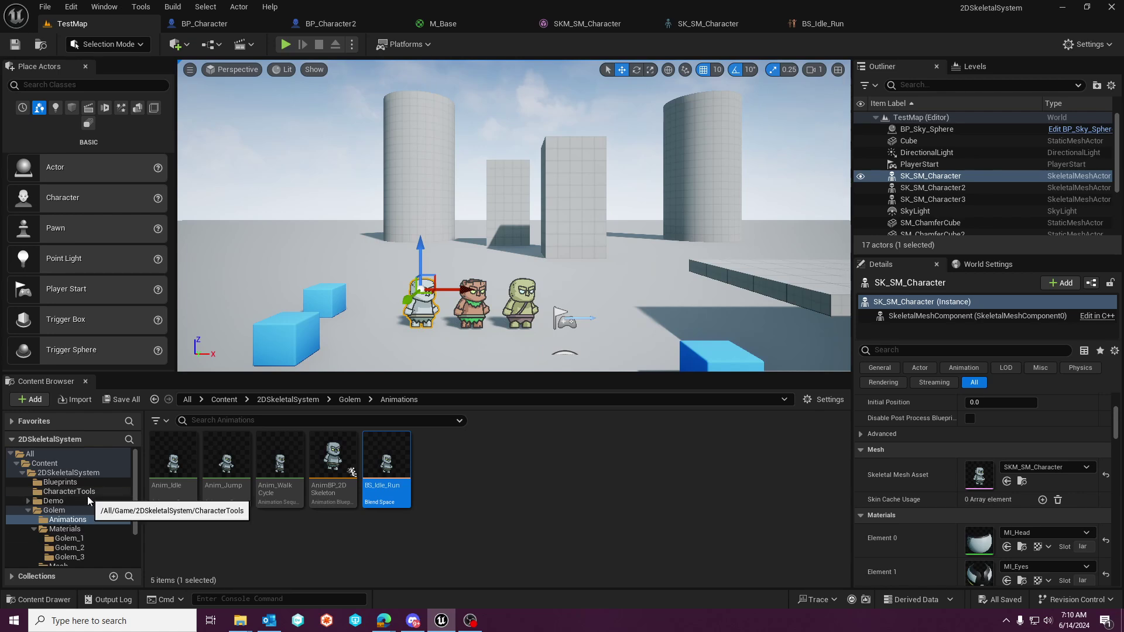
Open Jump_Sequence from CharacterTools in Sequencer and step it to frame 0001.
scroll(74, 504, down, 3)
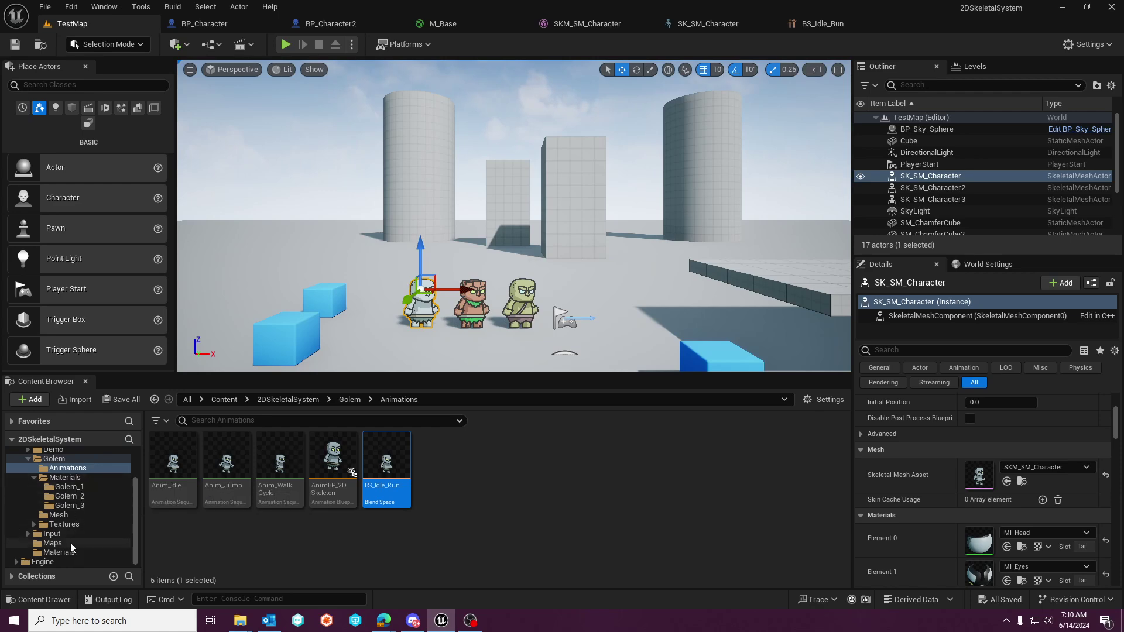
scroll(67, 530, up, 2)
click(69, 477)
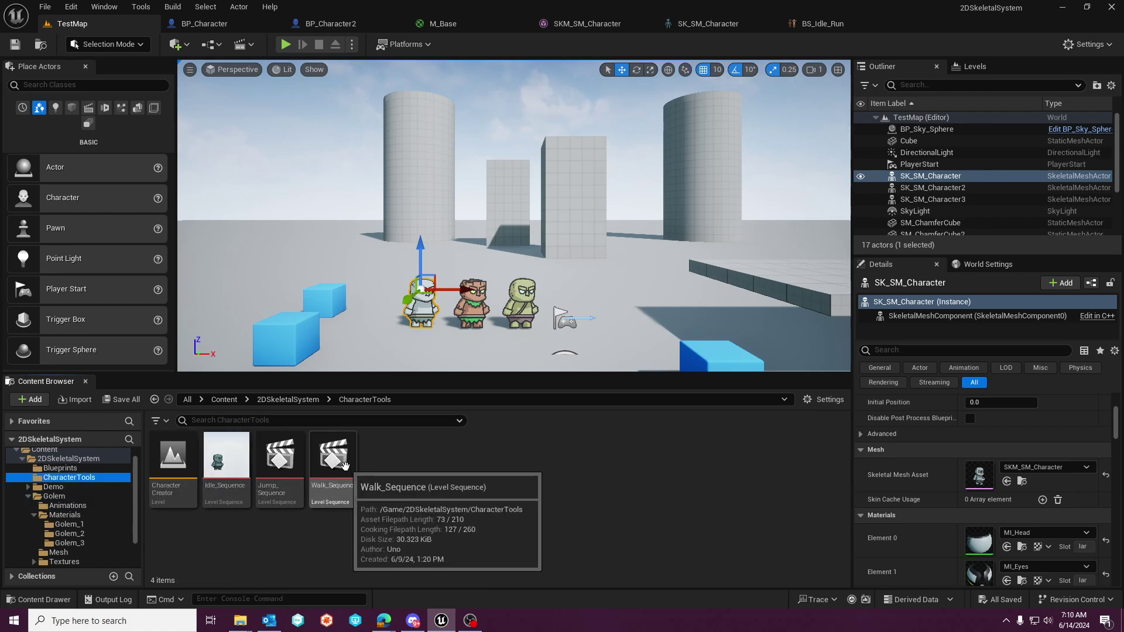
click(296, 480)
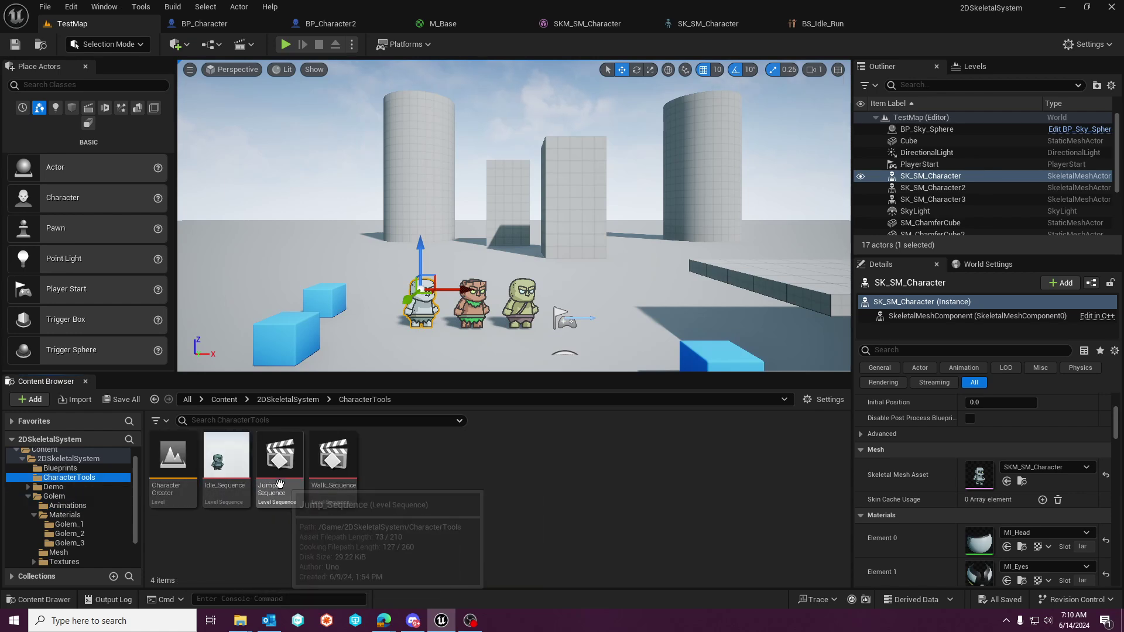
double_click(296, 479)
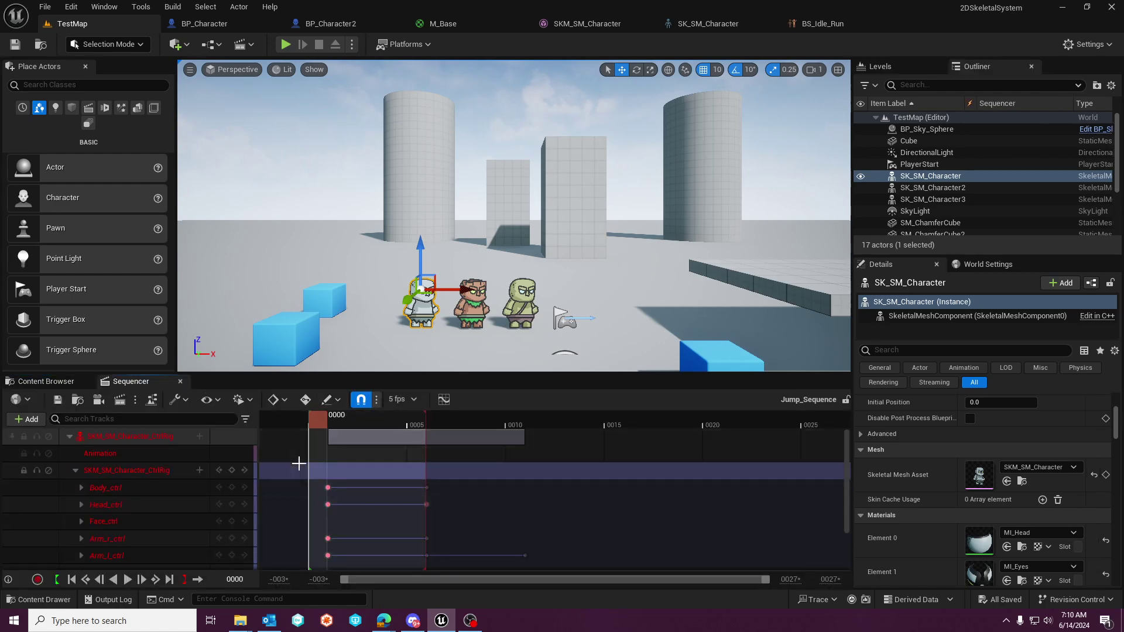
mouse_move(326, 423)
mouse_down()
mouse_move(359, 420)
mouse_move(345, 423)
mouse_up()
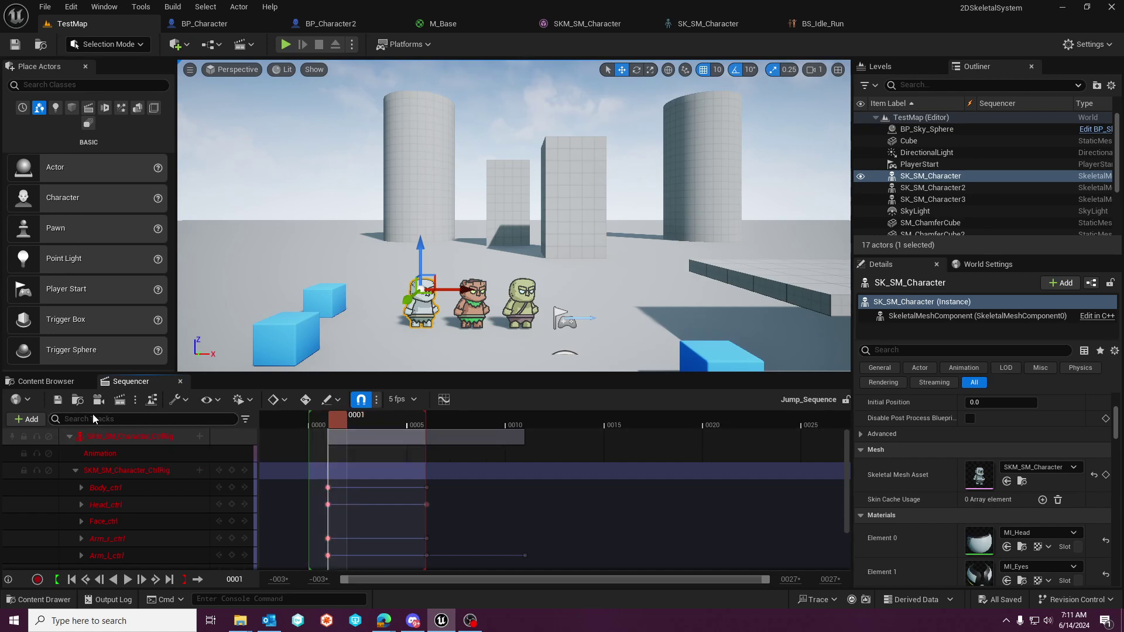
Load Jump_Sequence in the CharacterCreator level, play and scrub it, and select the golem's control rig.
click(46, 382)
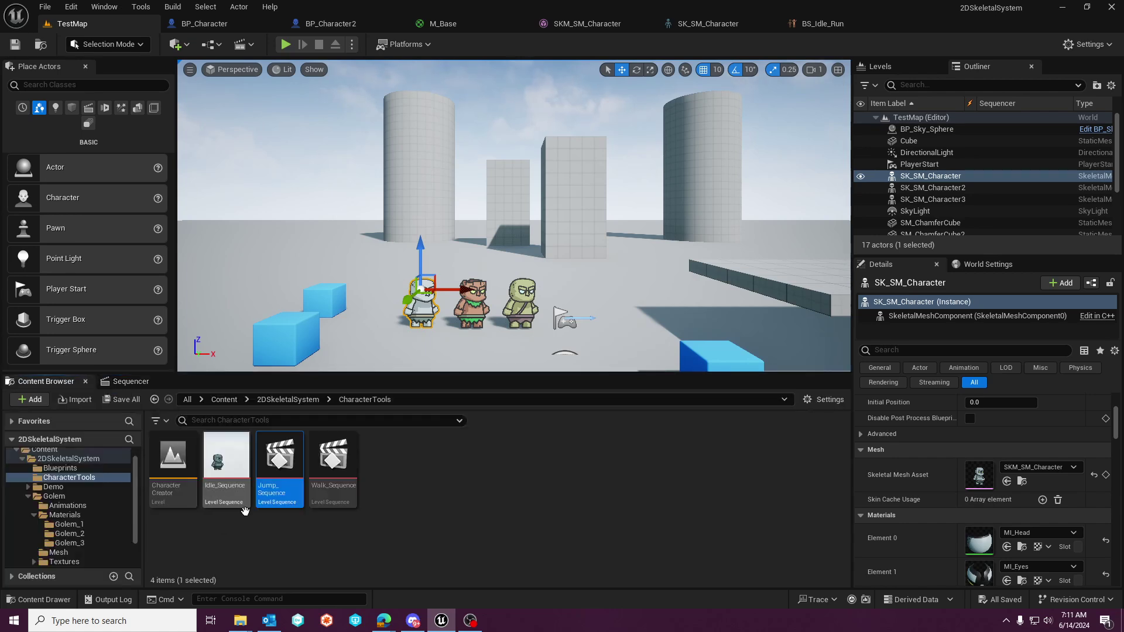
double_click(174, 468)
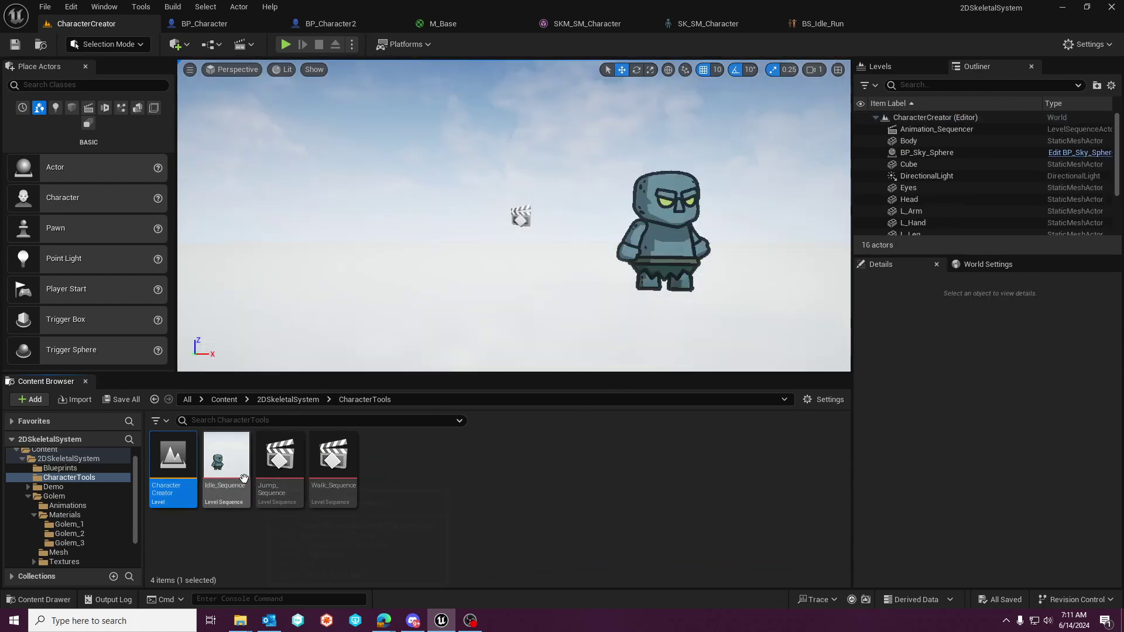
click(296, 473)
double_click(296, 473)
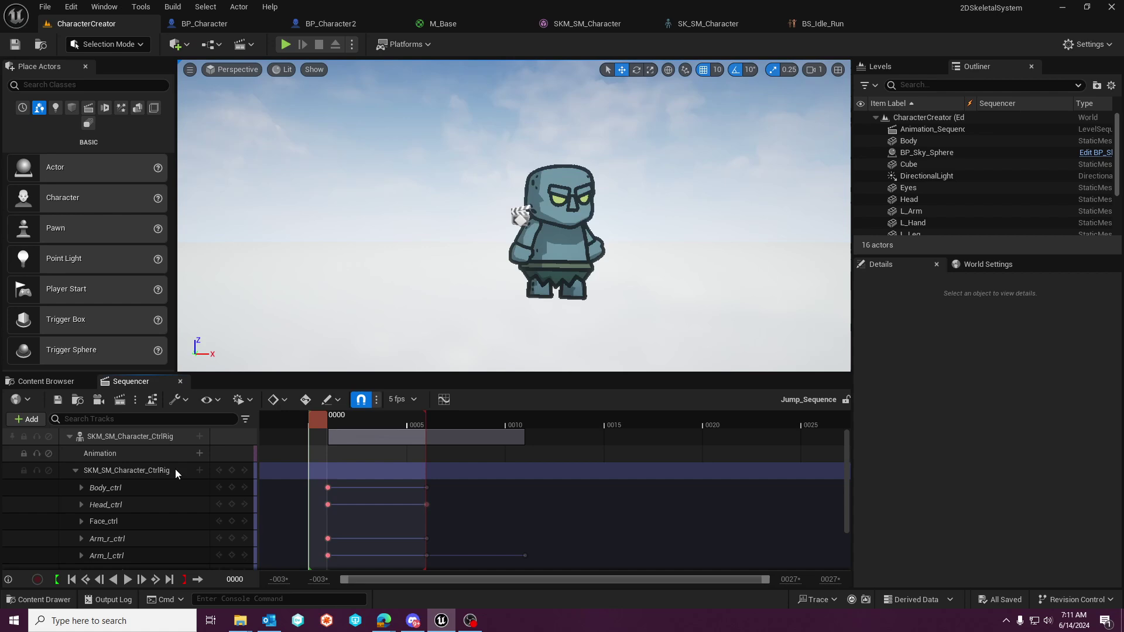
click(127, 580)
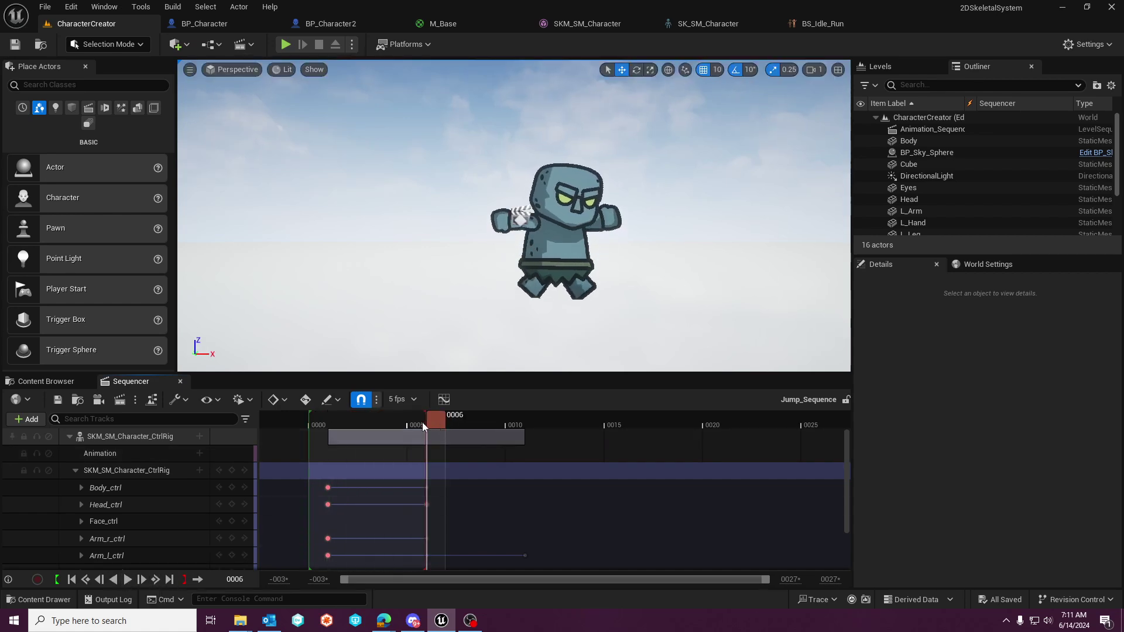
drag(423, 422, 335, 426)
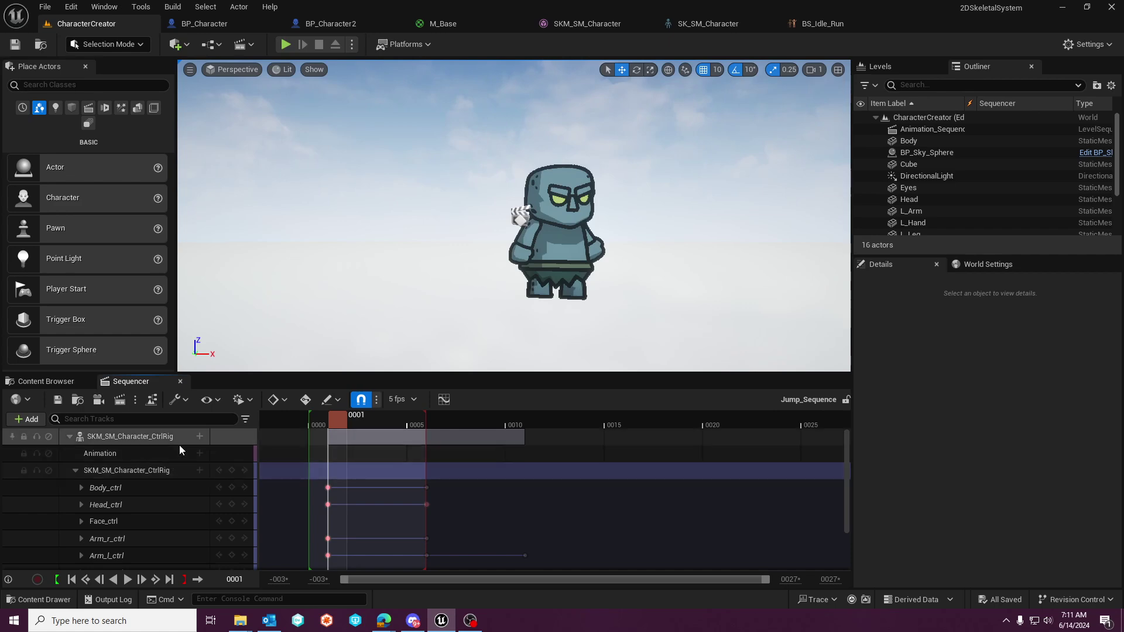
click(142, 441)
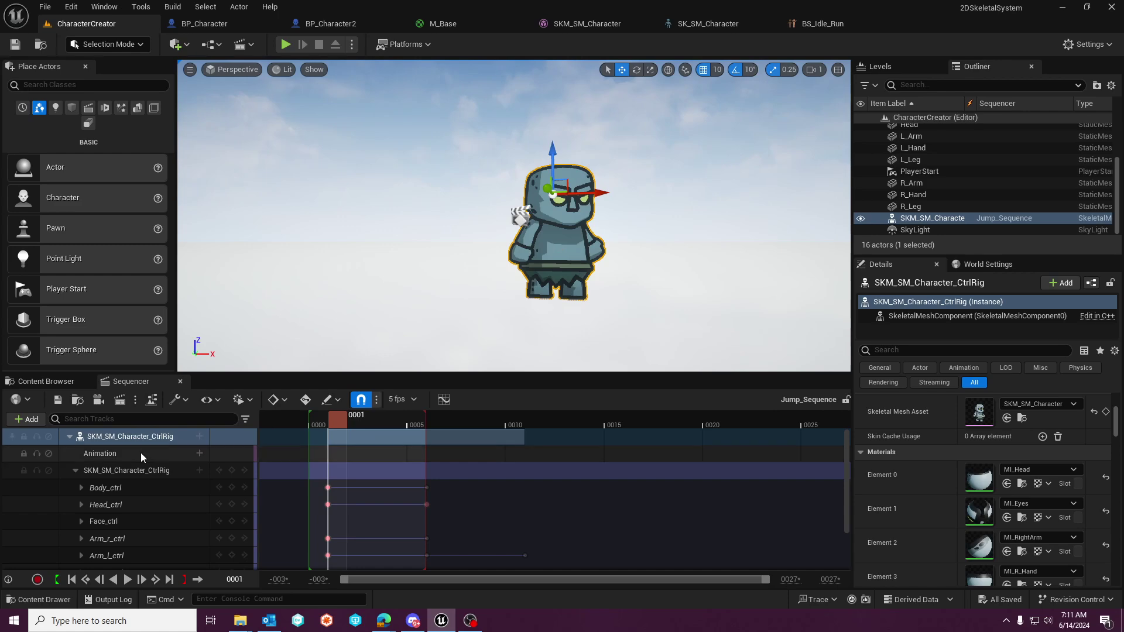
click(138, 486)
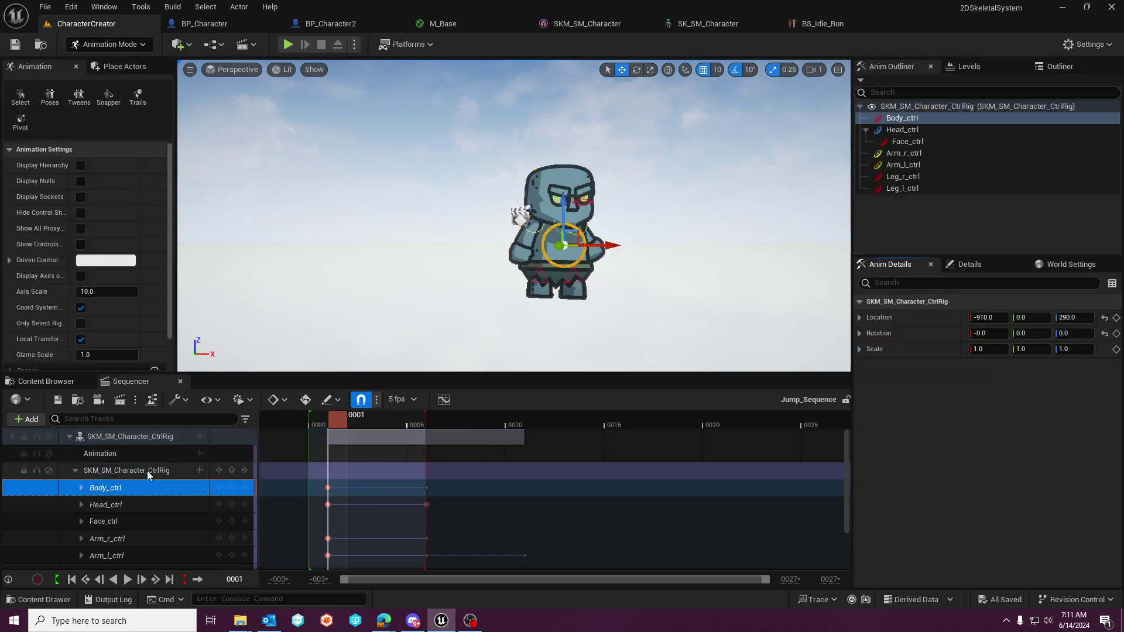
click(173, 471)
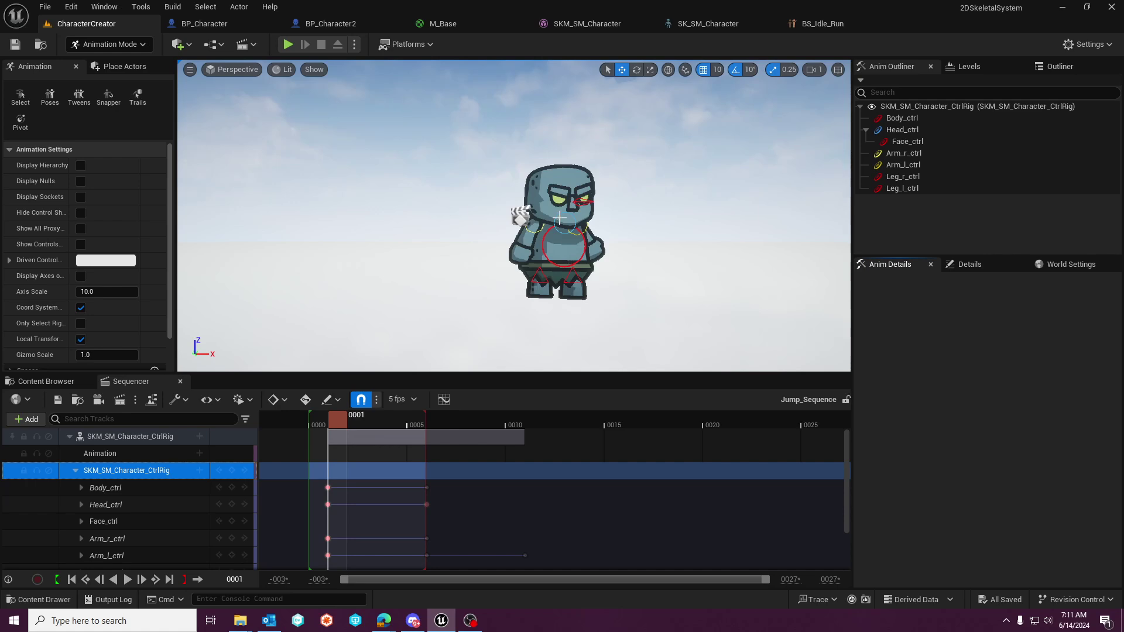
scroll(592, 265, up, 2)
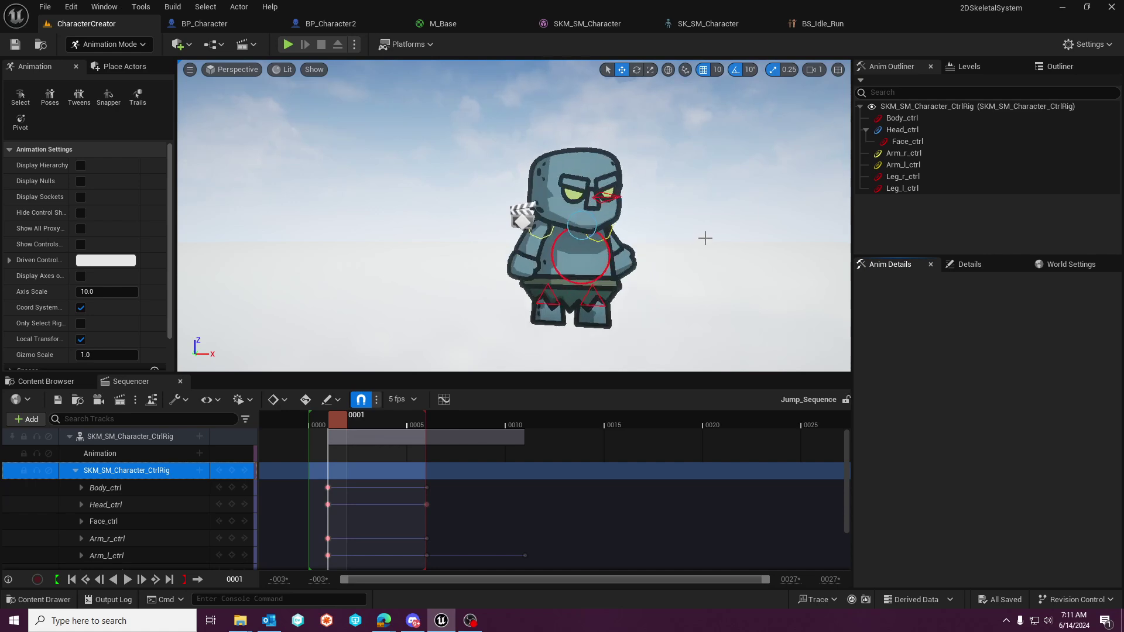
click(610, 199)
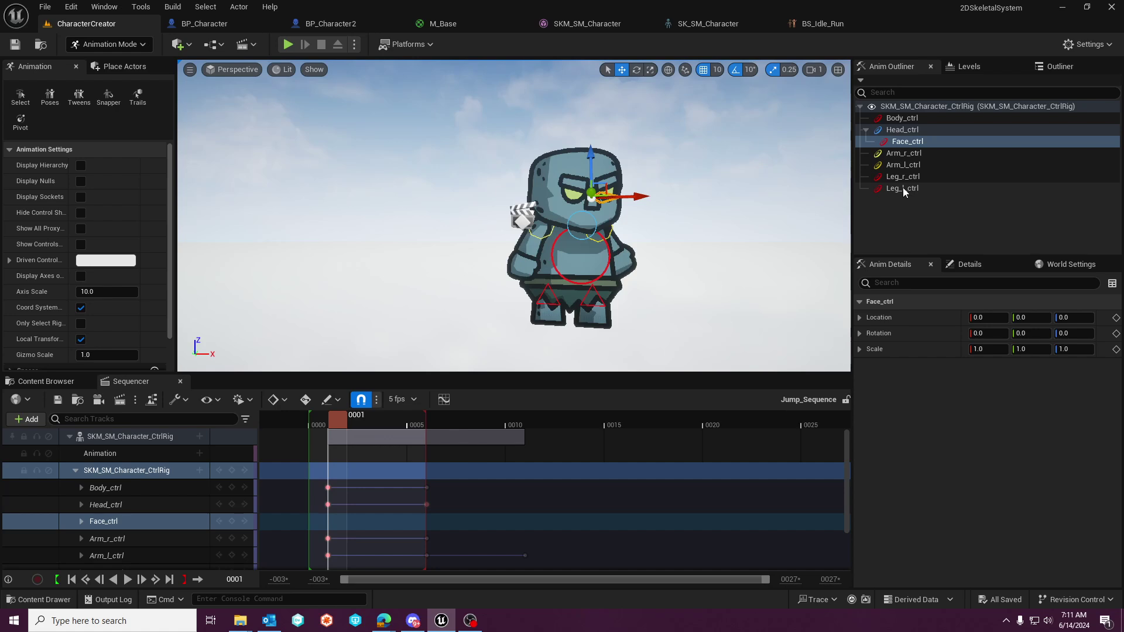
click(610, 256)
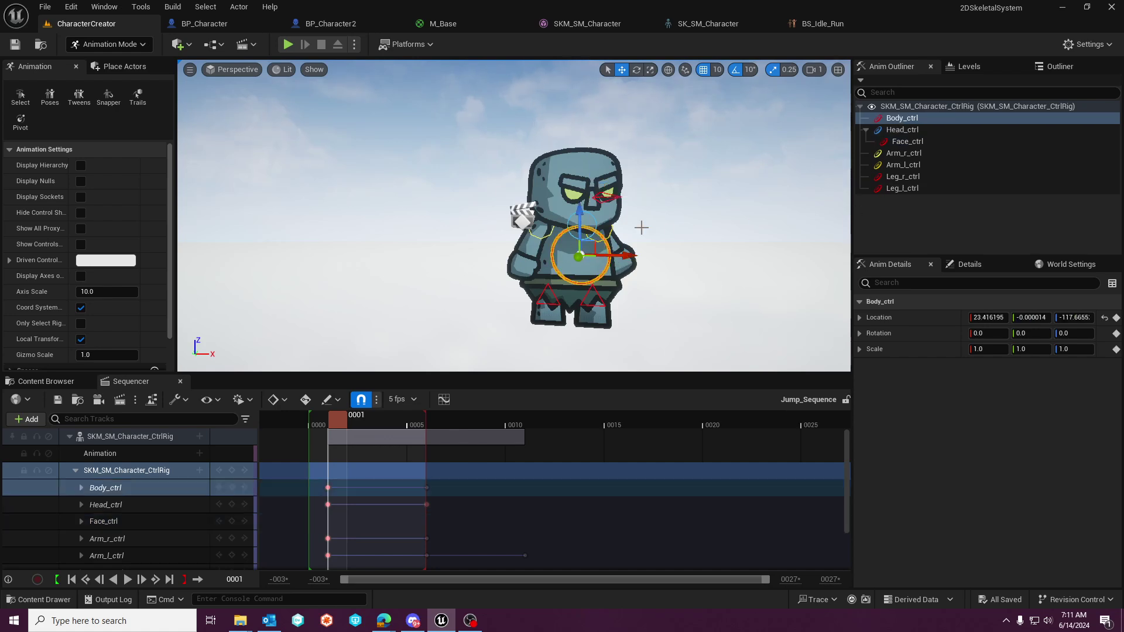
click(636, 70)
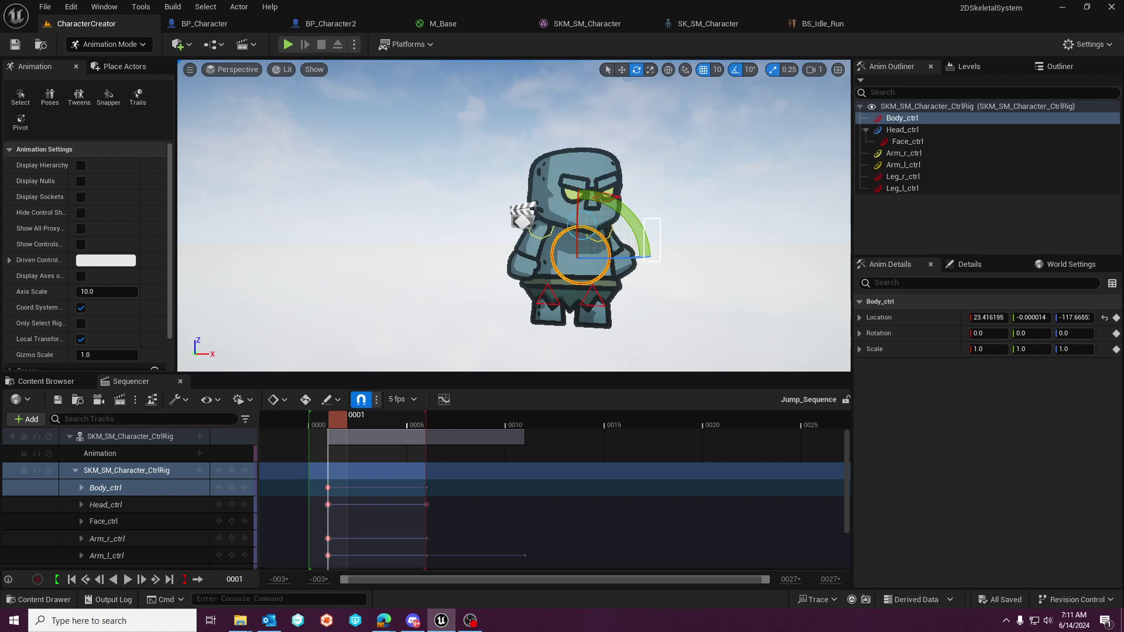
click(638, 204)
click(599, 236)
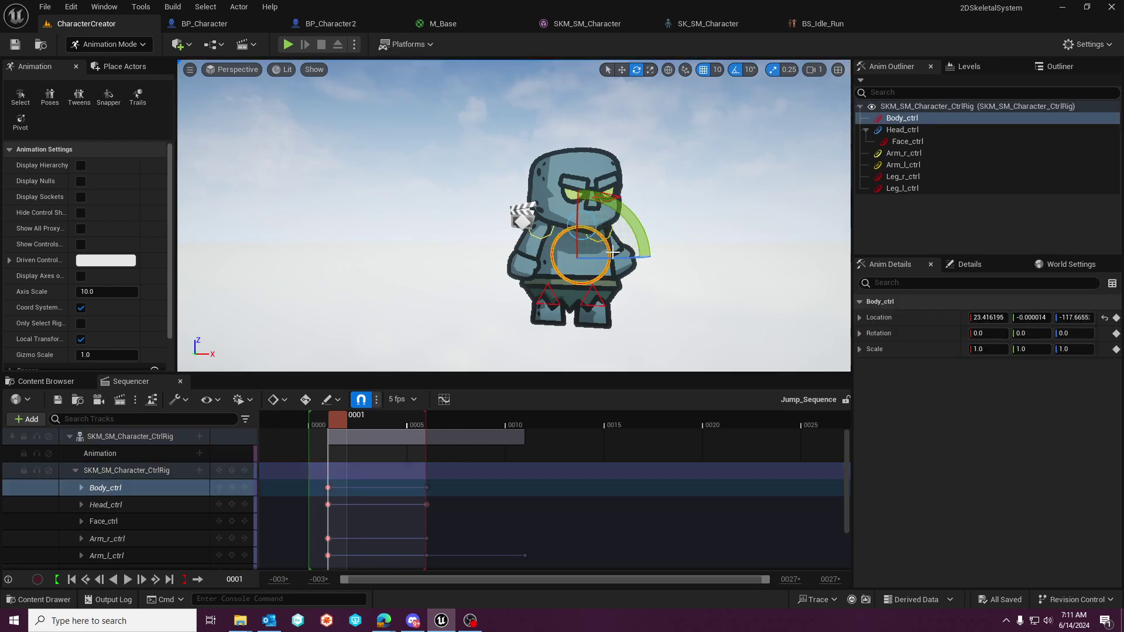
drag(644, 257, 598, 287)
click(623, 71)
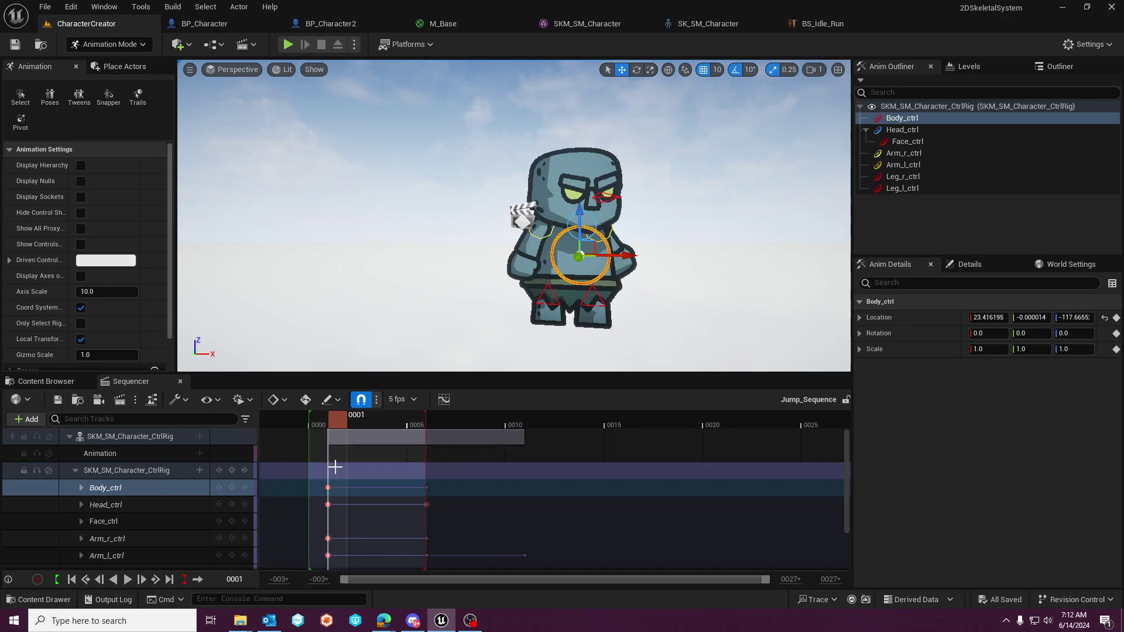
mouse_move(339, 422)
mouse_down()
mouse_move(452, 423)
mouse_move(335, 431)
mouse_up()
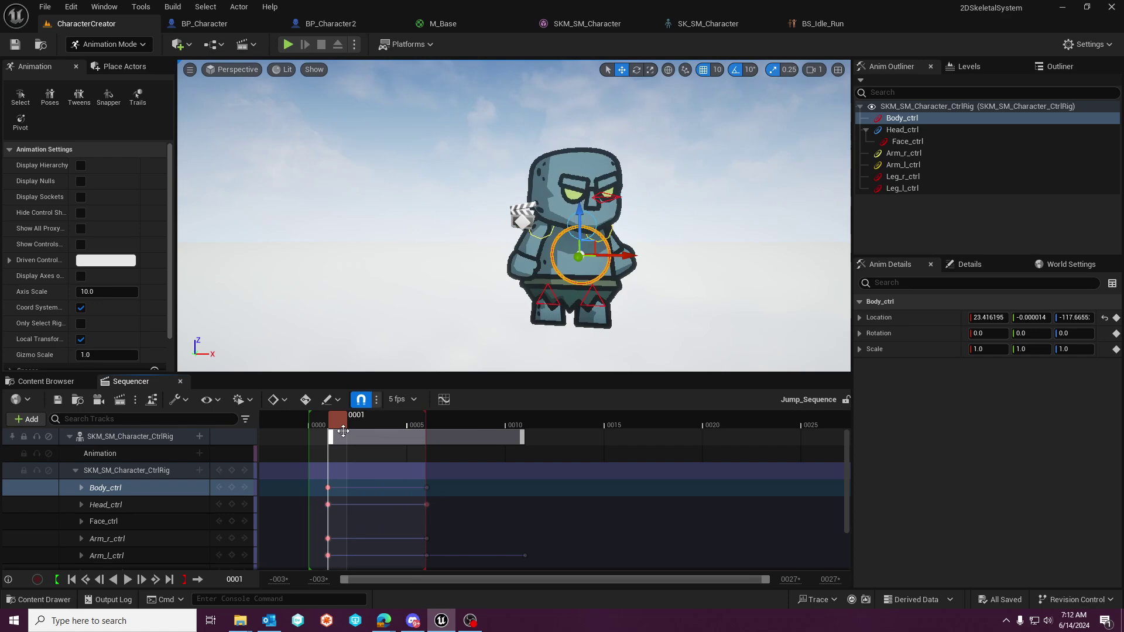
In BP_Character's 3D preview, select the weapon StaticMesh component.
click(257, 24)
click(241, 67)
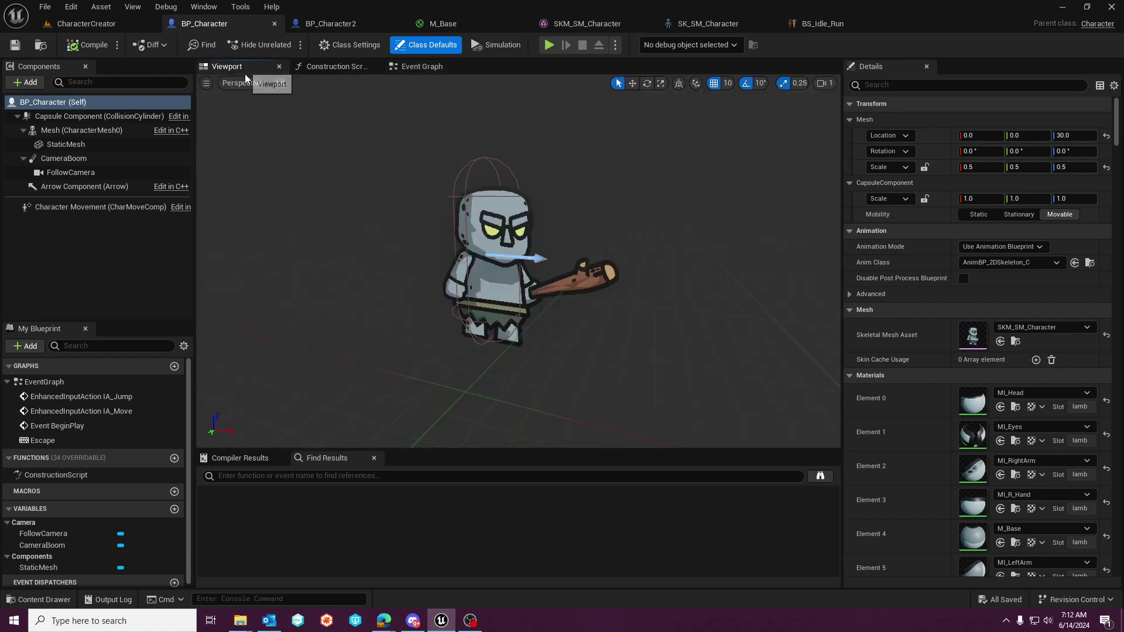
mouse_move(580, 318)
mouse_down()
mouse_move(609, 312)
mouse_move(594, 318)
mouse_up()
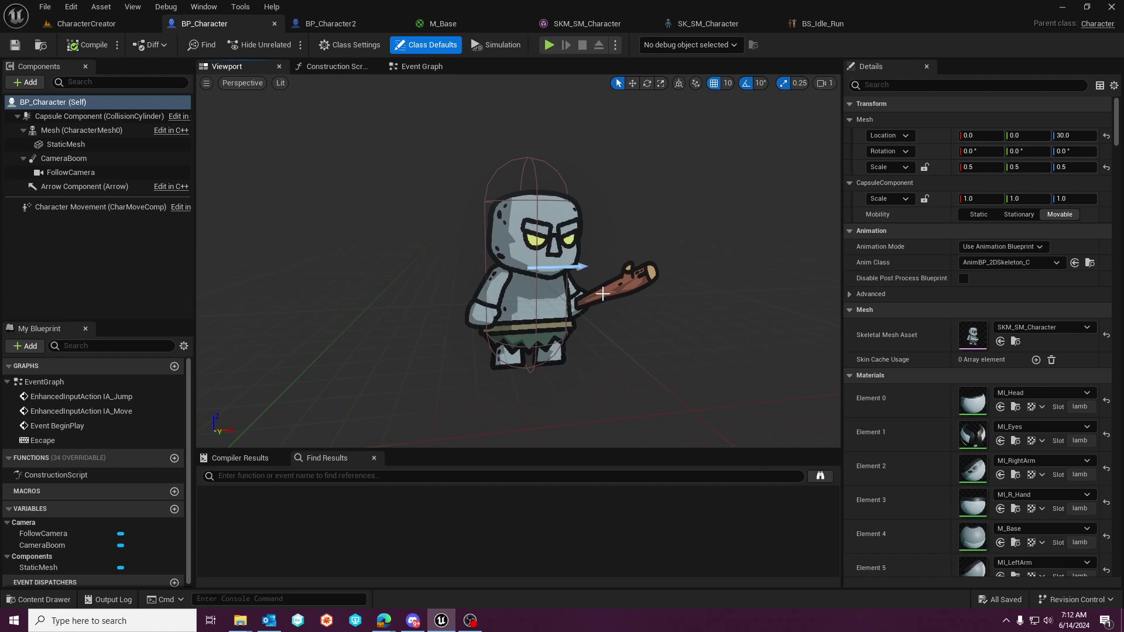
click(59, 145)
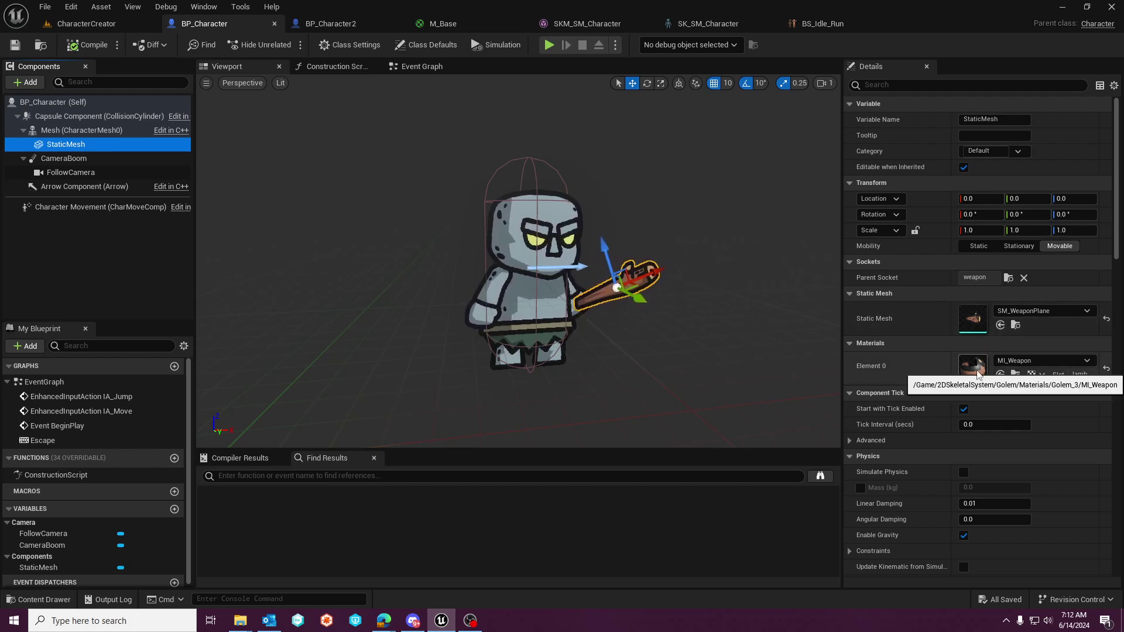
Set the weapon's Element 0 material to the Golem_3 MI_Weapon instance.
click(1043, 366)
click(977, 276)
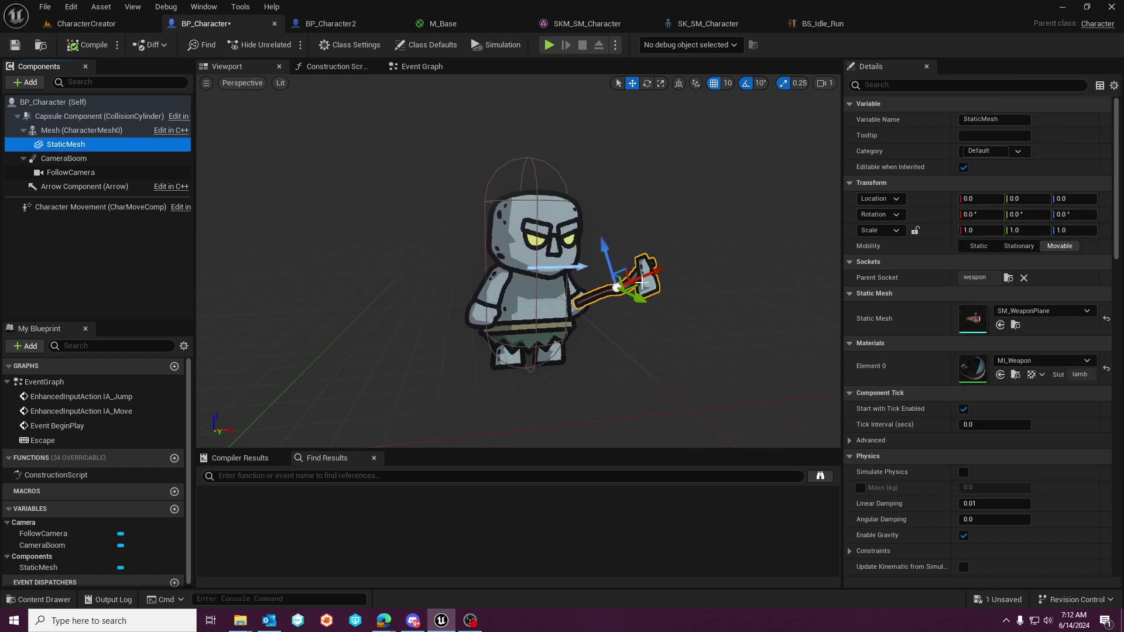
click(1043, 360)
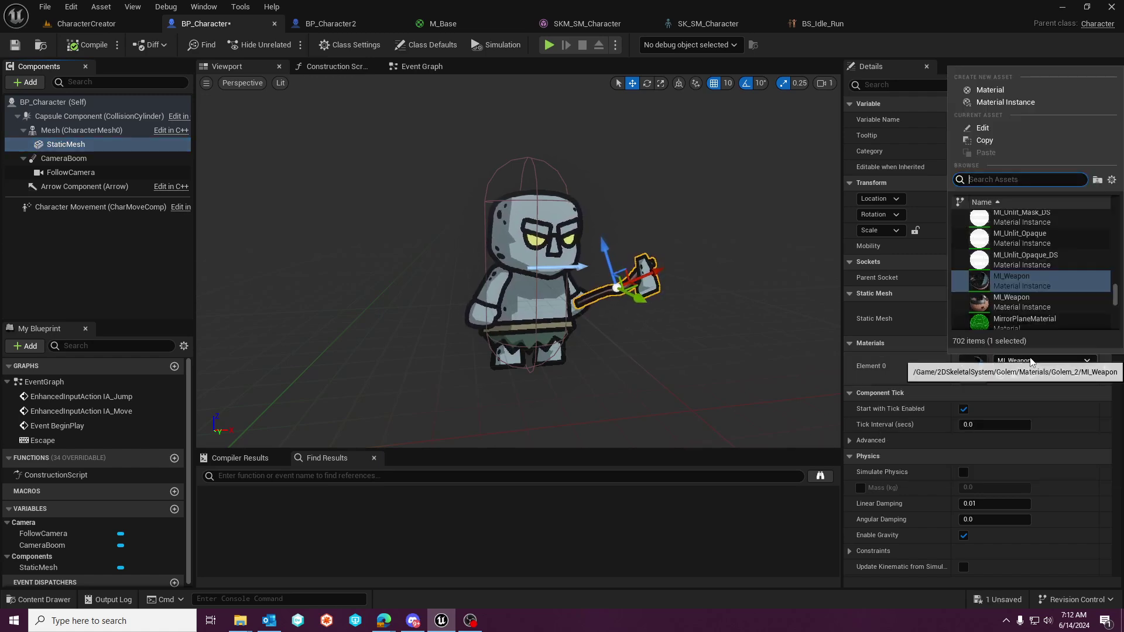
click(1005, 309)
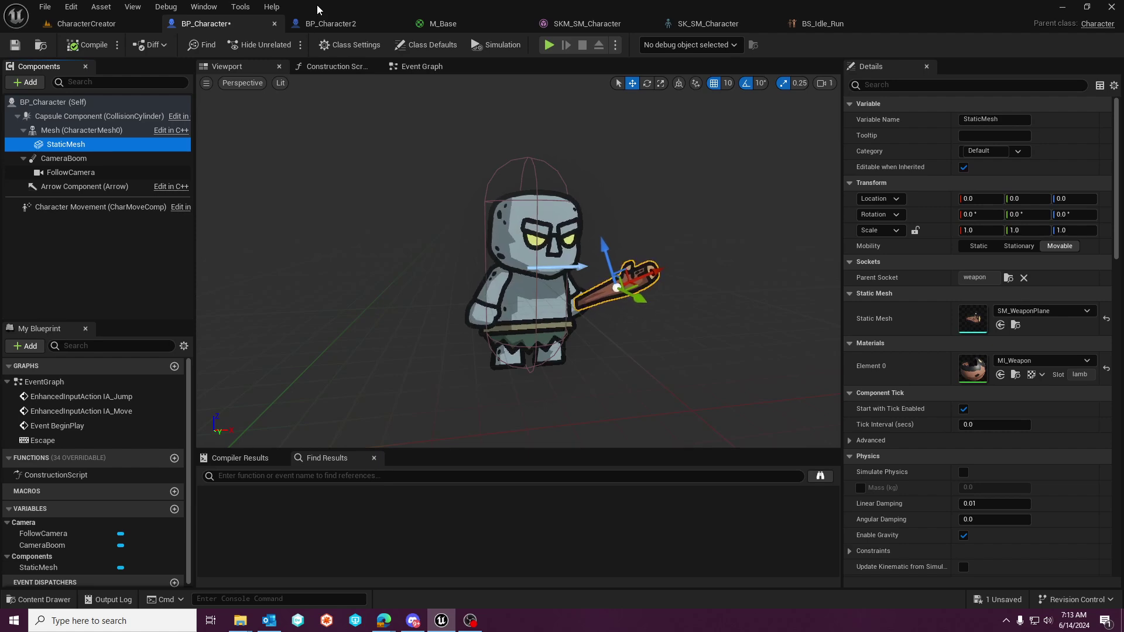
Open Edit > Plugins filtered for 'skel', then return to the CharacterCreator level.
click(71, 7)
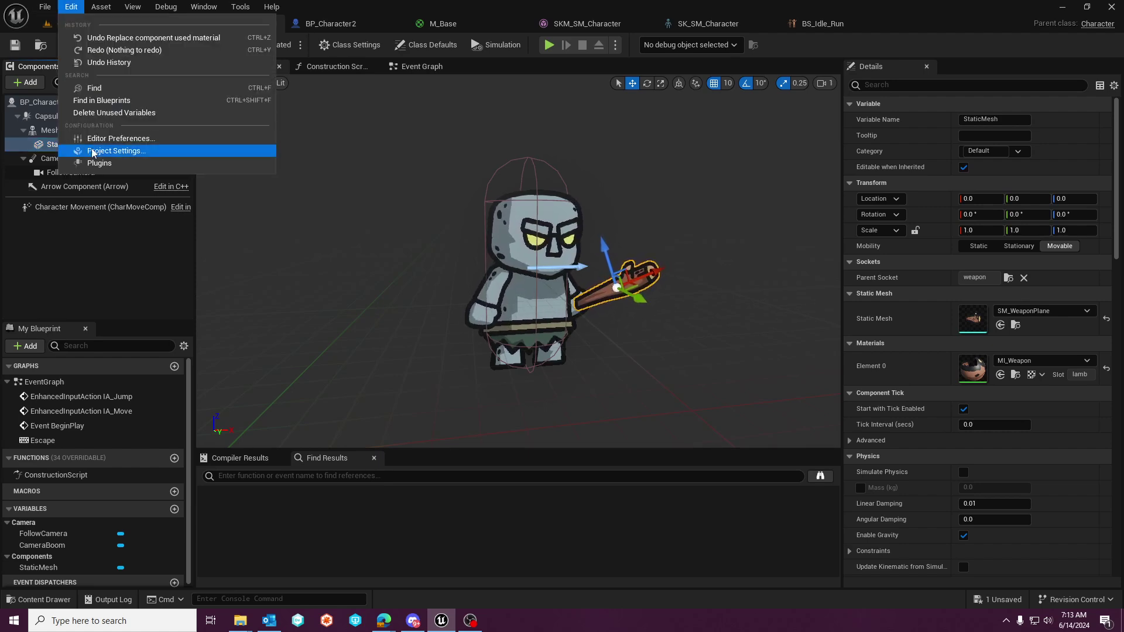
click(92, 170)
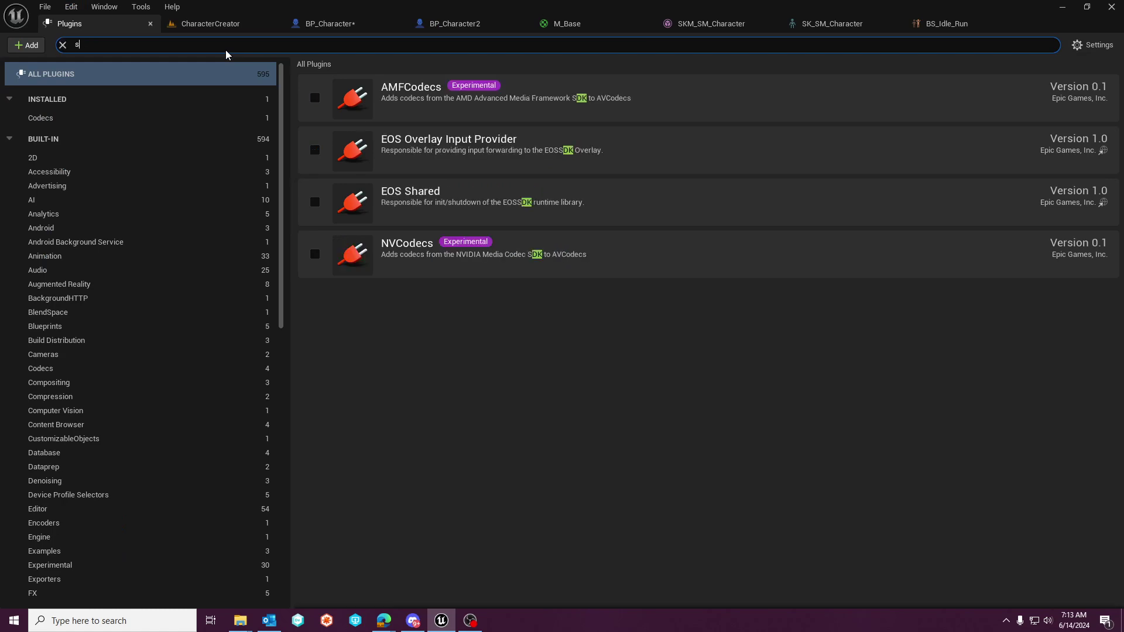
text(keltal)
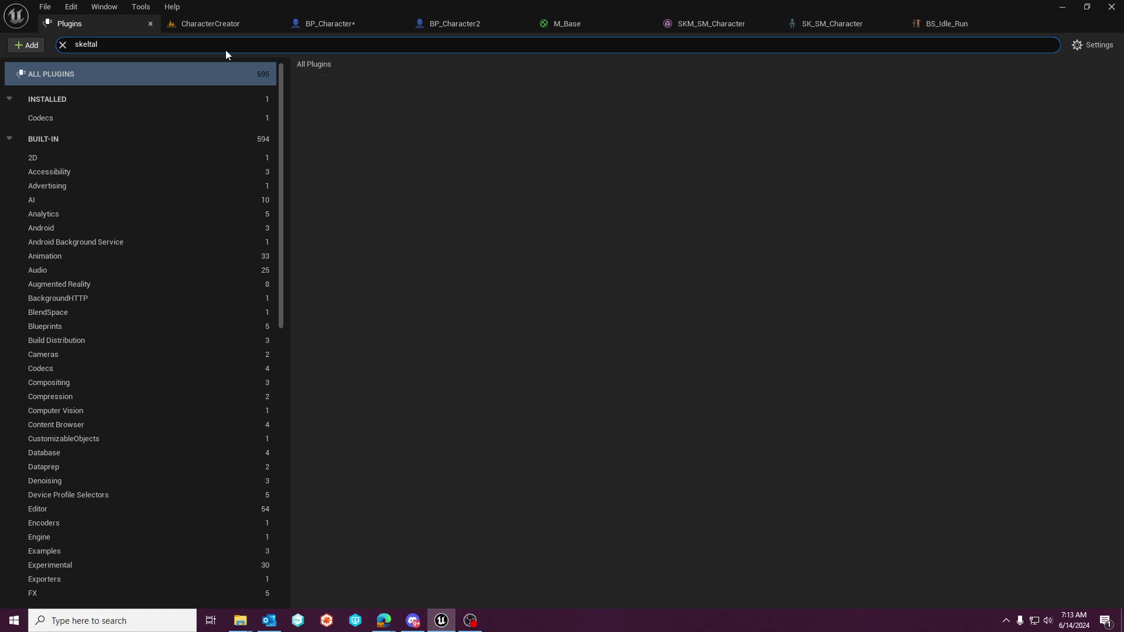
key(BackSpace)
key(BackSpace)
key(BackSpace)
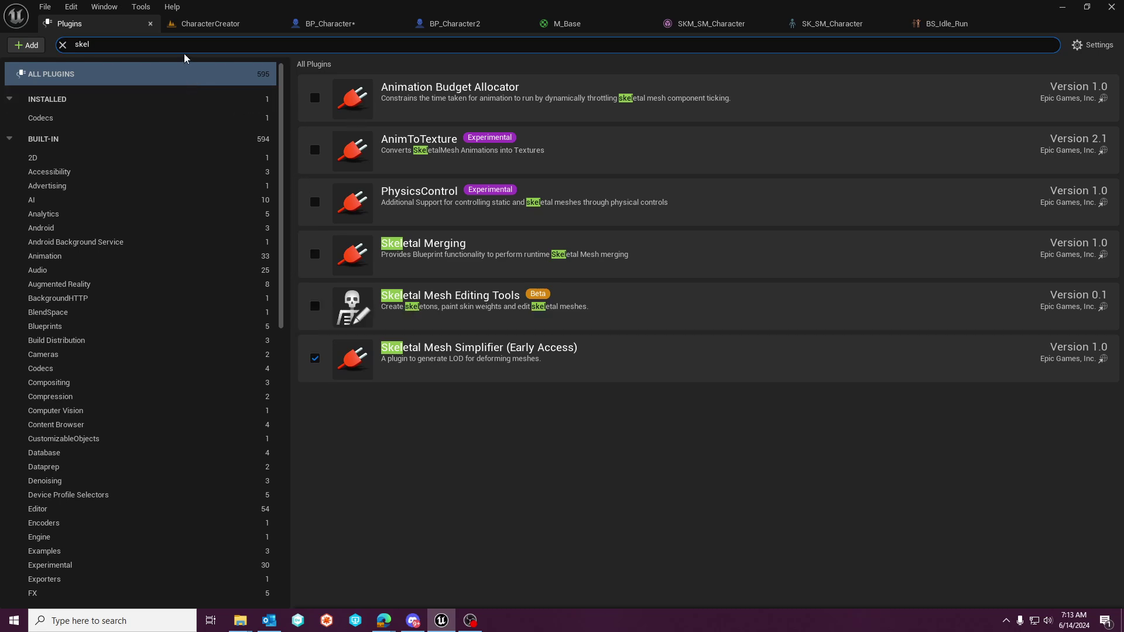
click(209, 31)
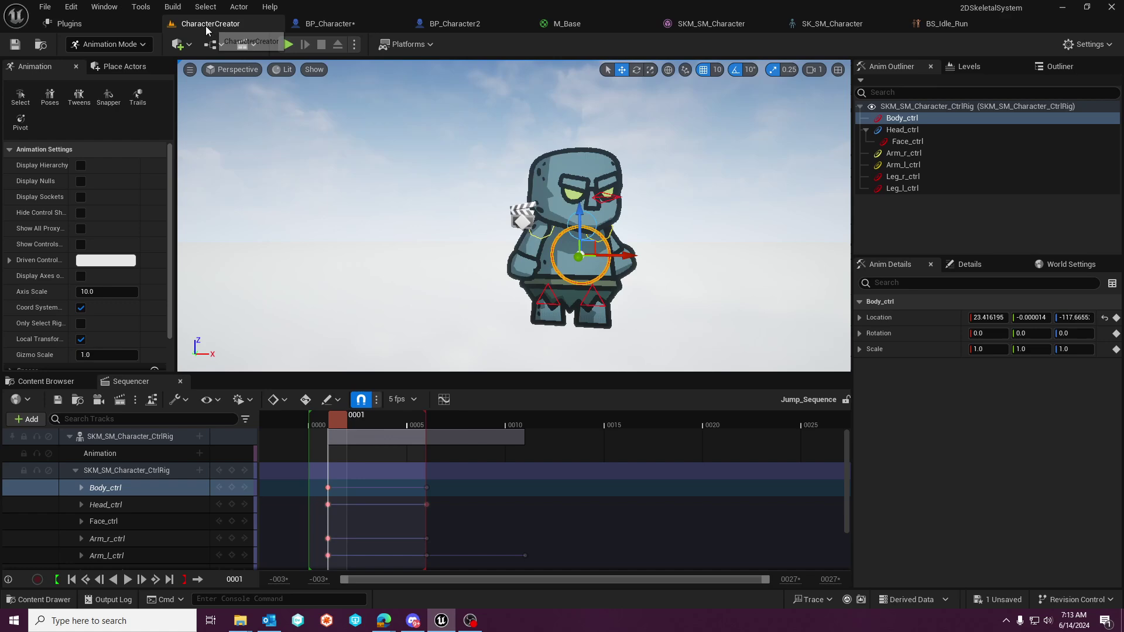
From BP_Character's Mesh component, open the SKM_SM_Character skeletal mesh and select the Arm_l bone.
click(328, 23)
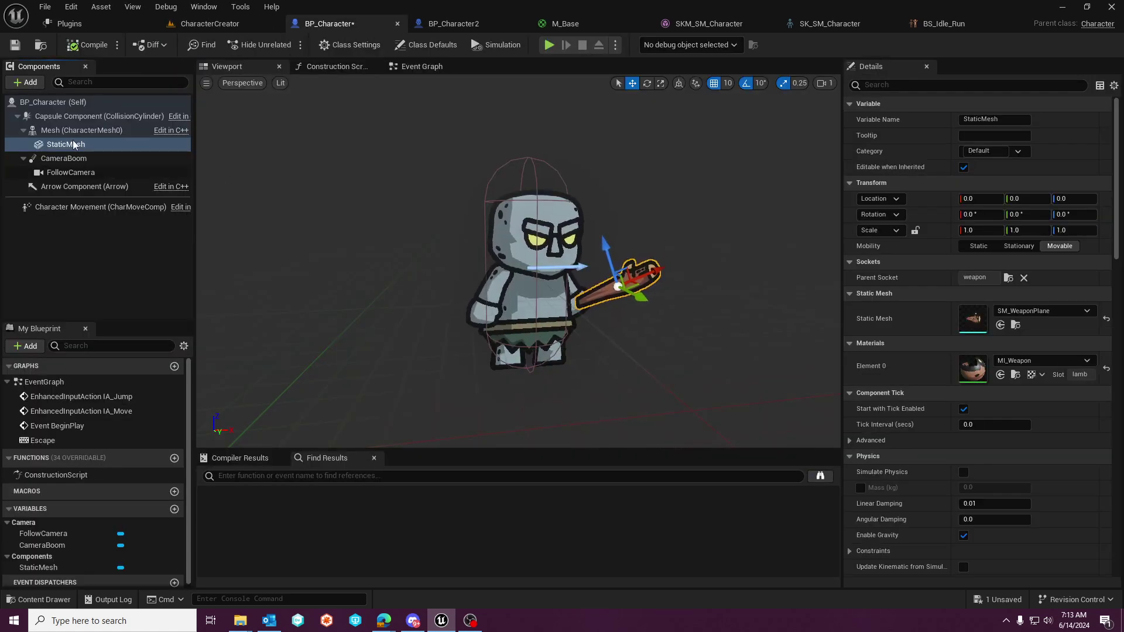
click(88, 130)
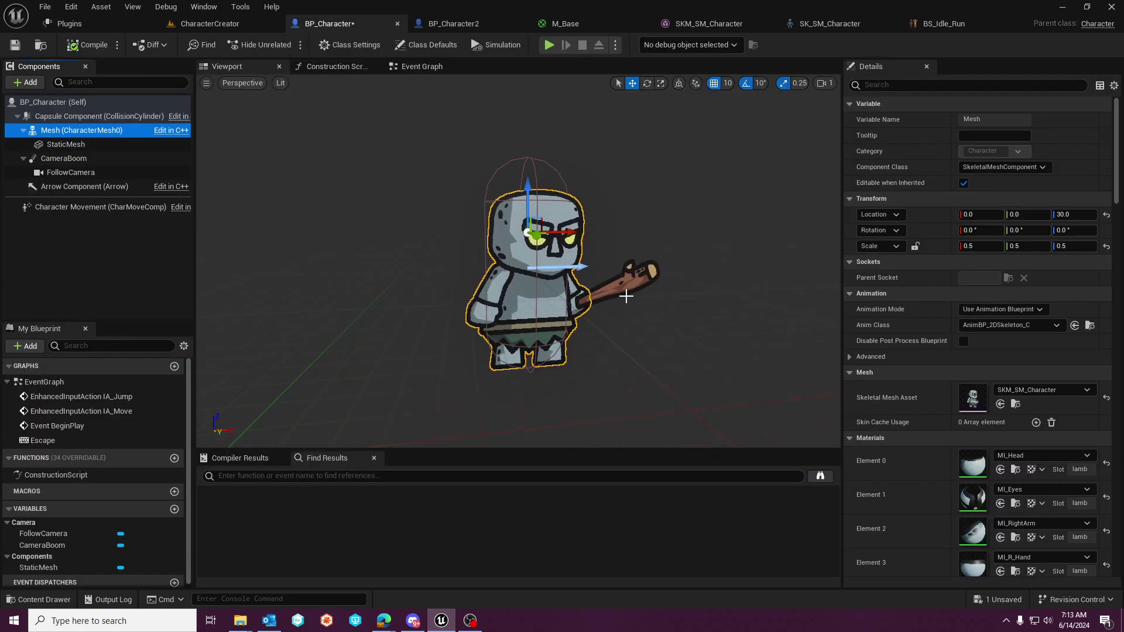
double_click(971, 398)
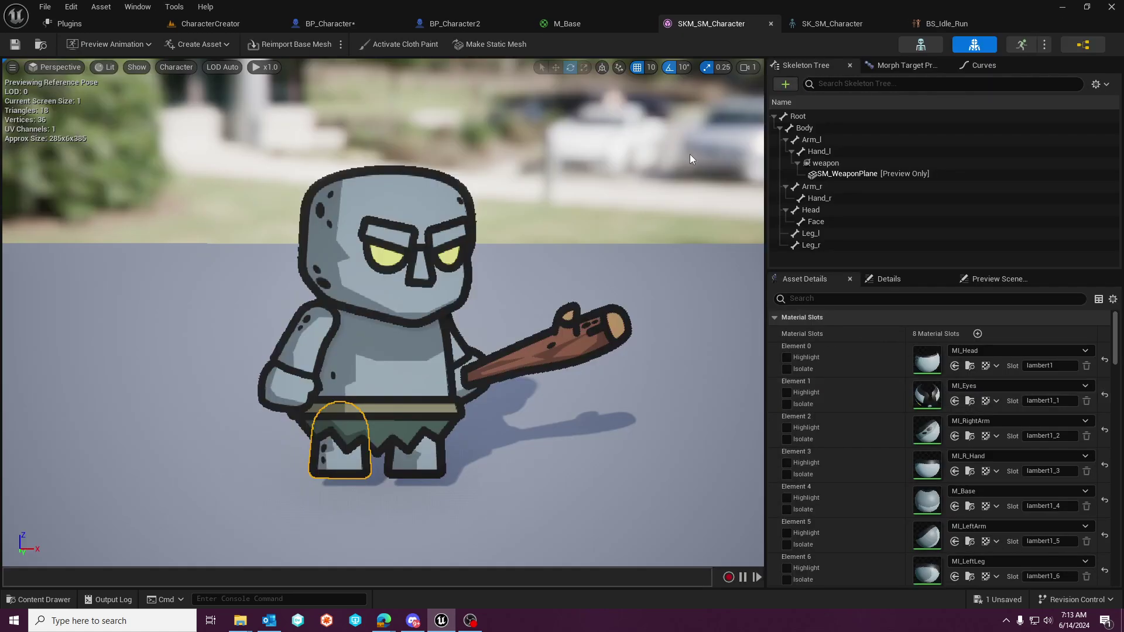
click(811, 139)
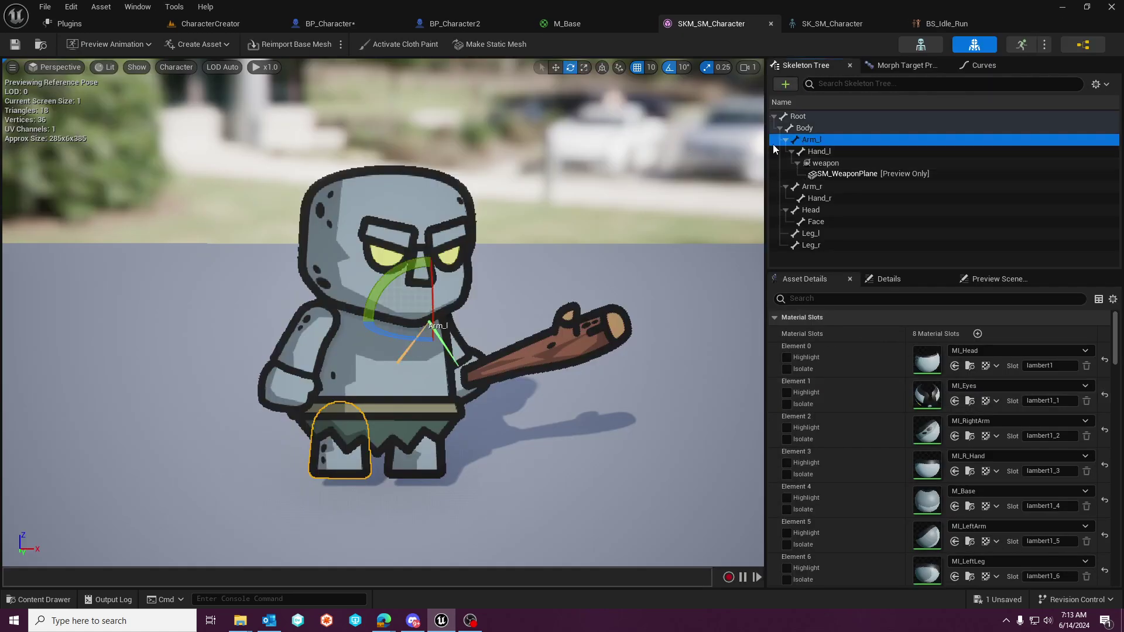
Open the character's skeleton and inspect the Arm_l, Hand_l, Head, Hand_r and Body bones.
click(922, 45)
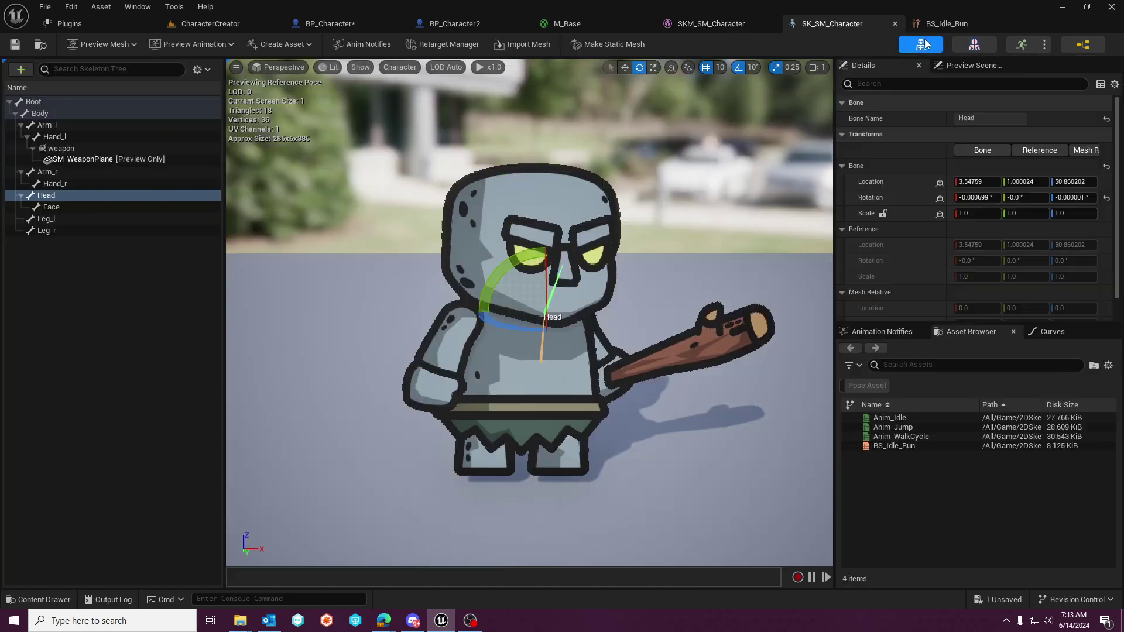
click(51, 126)
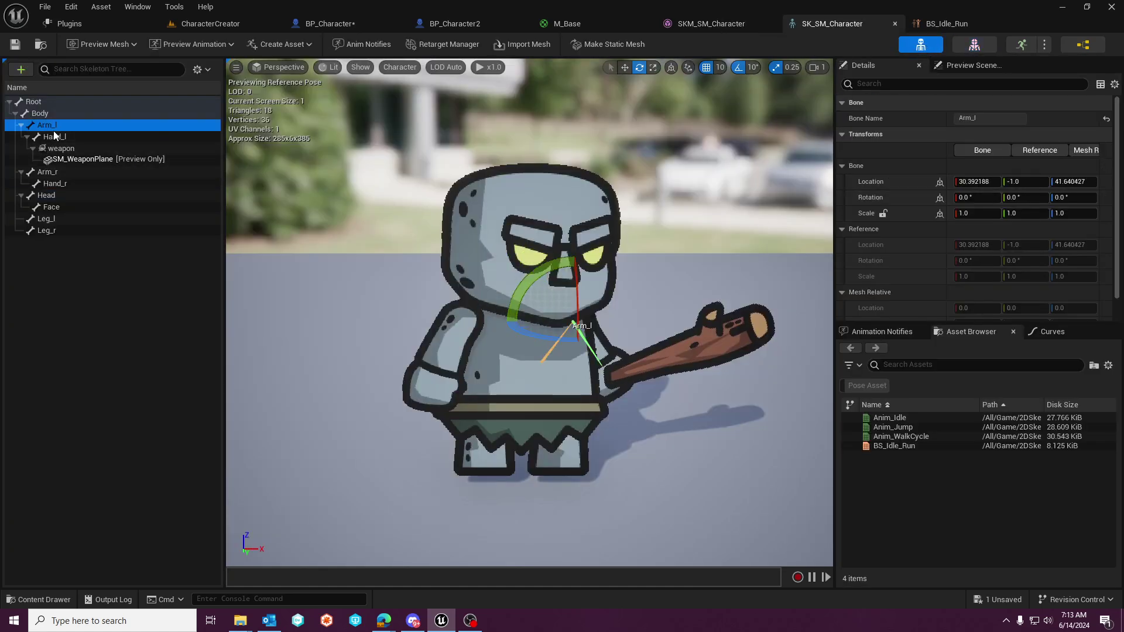
click(54, 135)
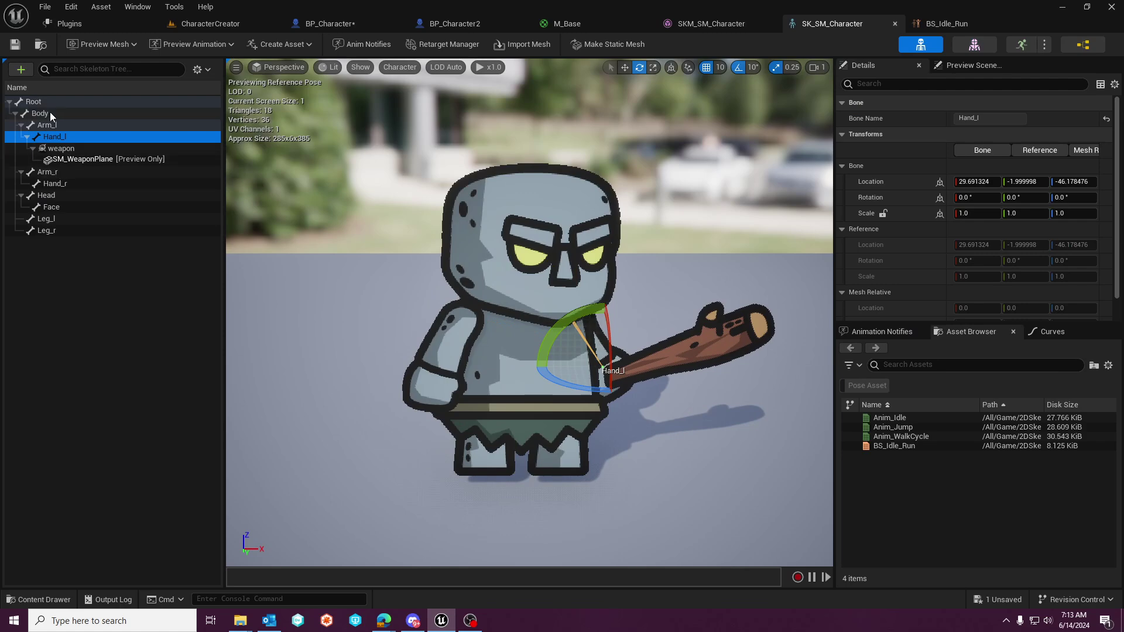
click(56, 196)
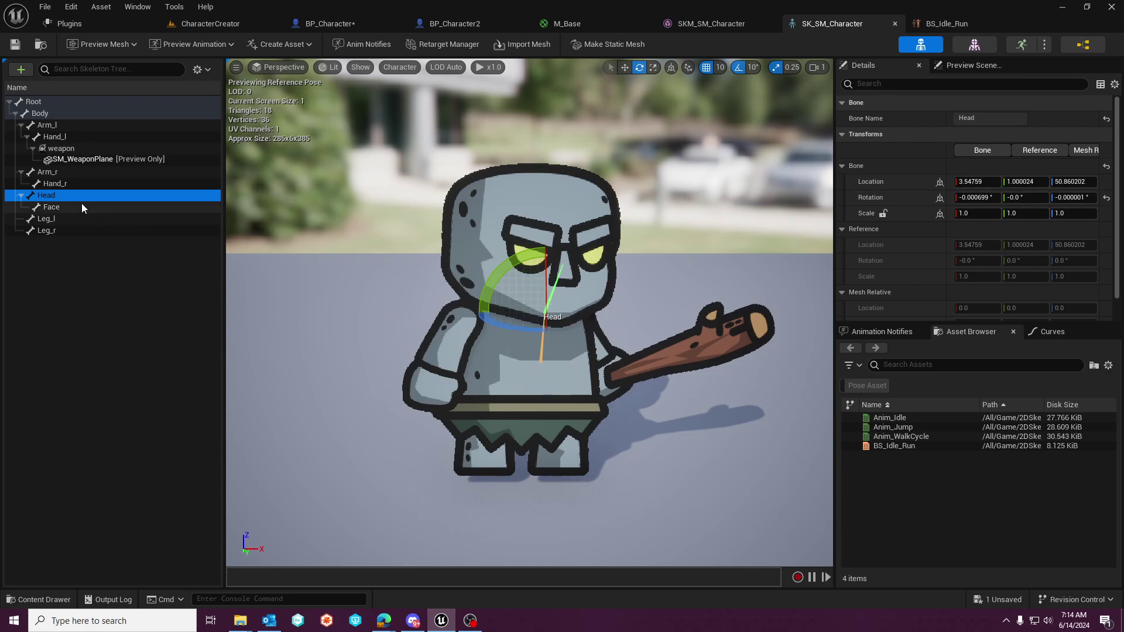
click(63, 184)
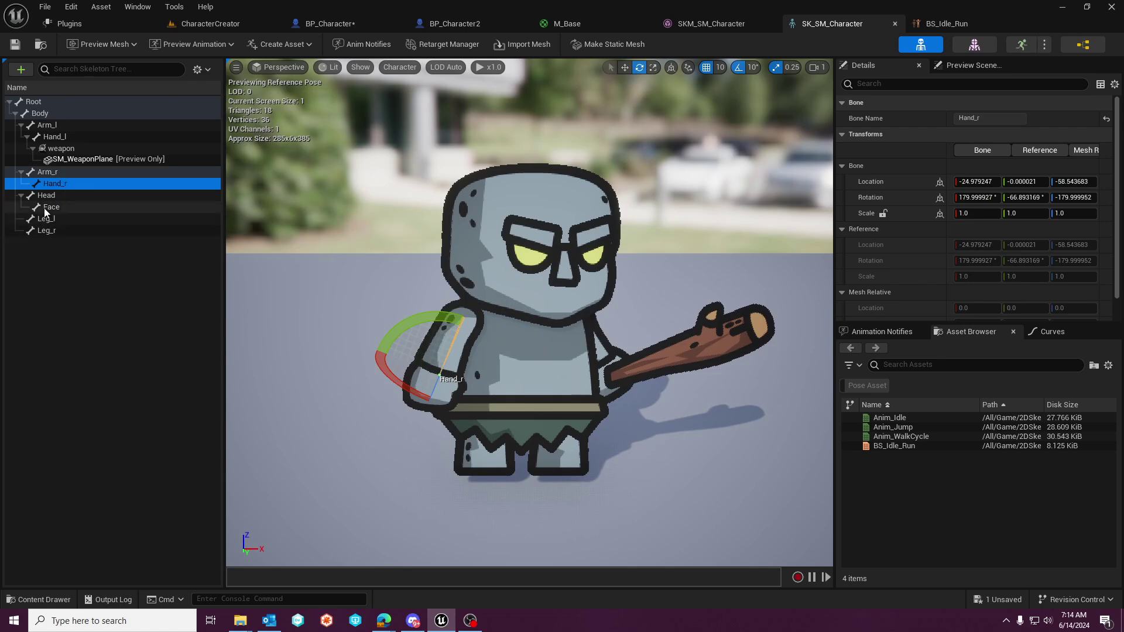
click(51, 118)
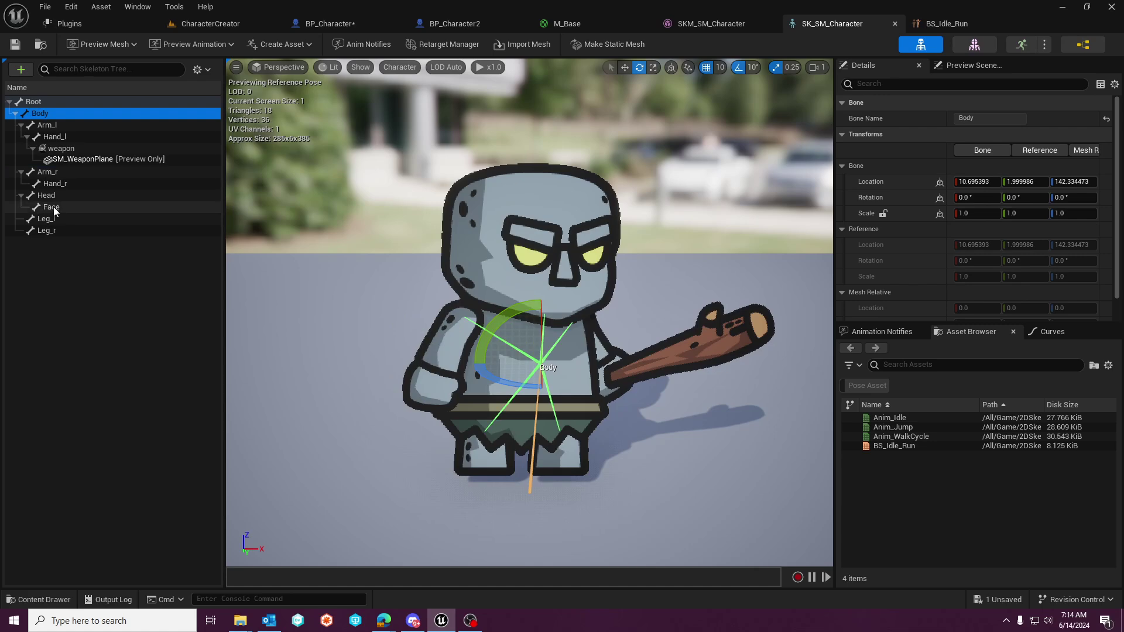
click(74, 157)
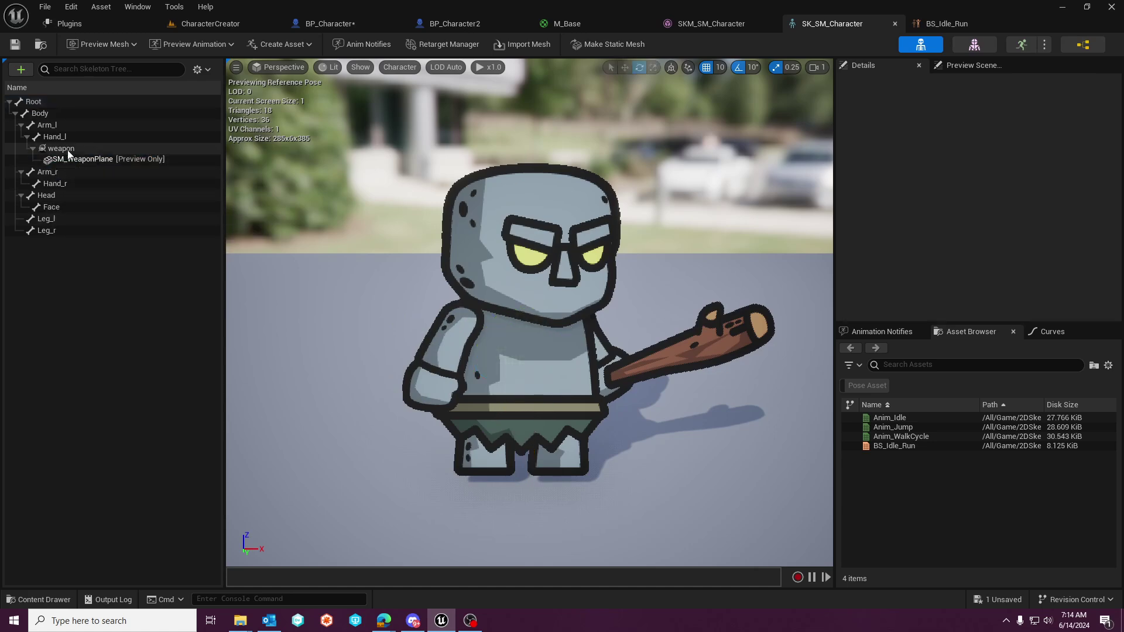
click(61, 149)
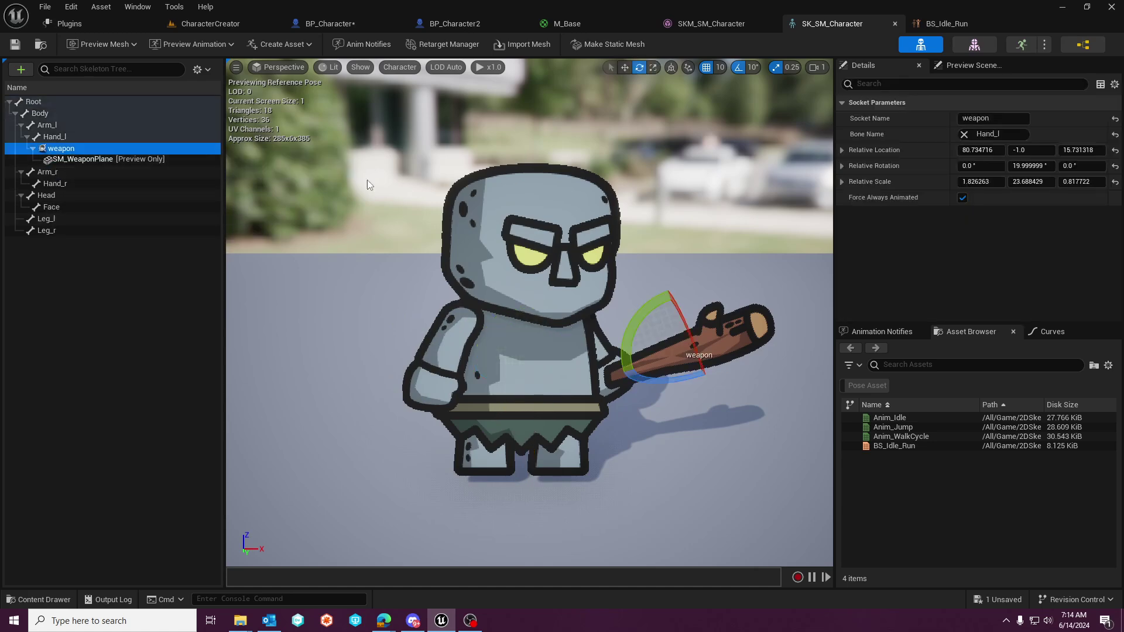
click(61, 139)
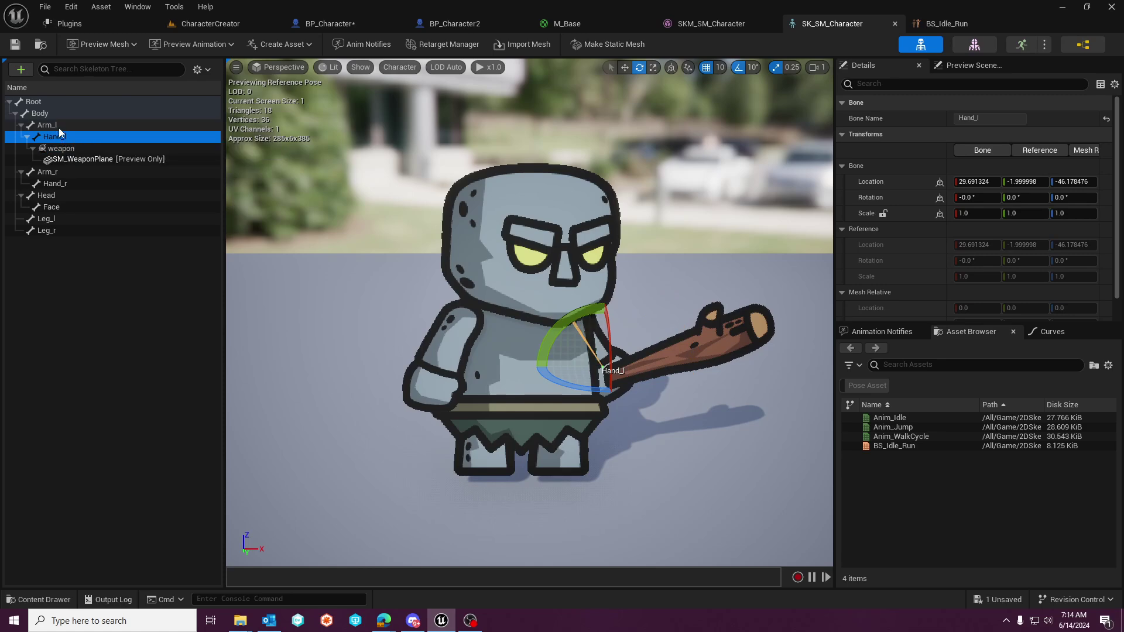
click(59, 126)
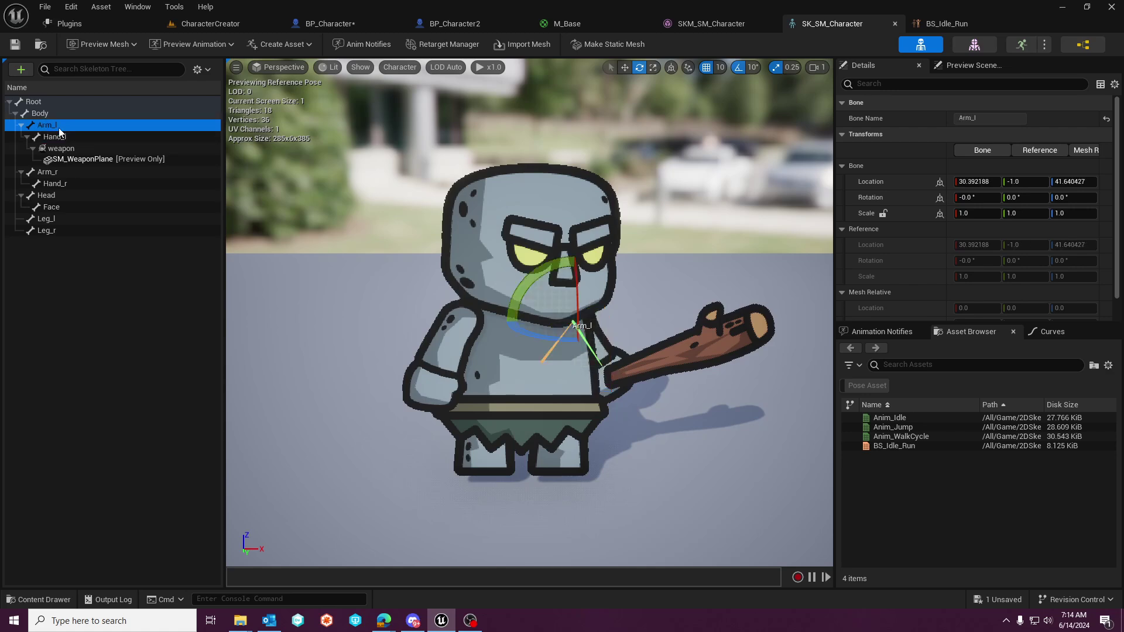
click(47, 117)
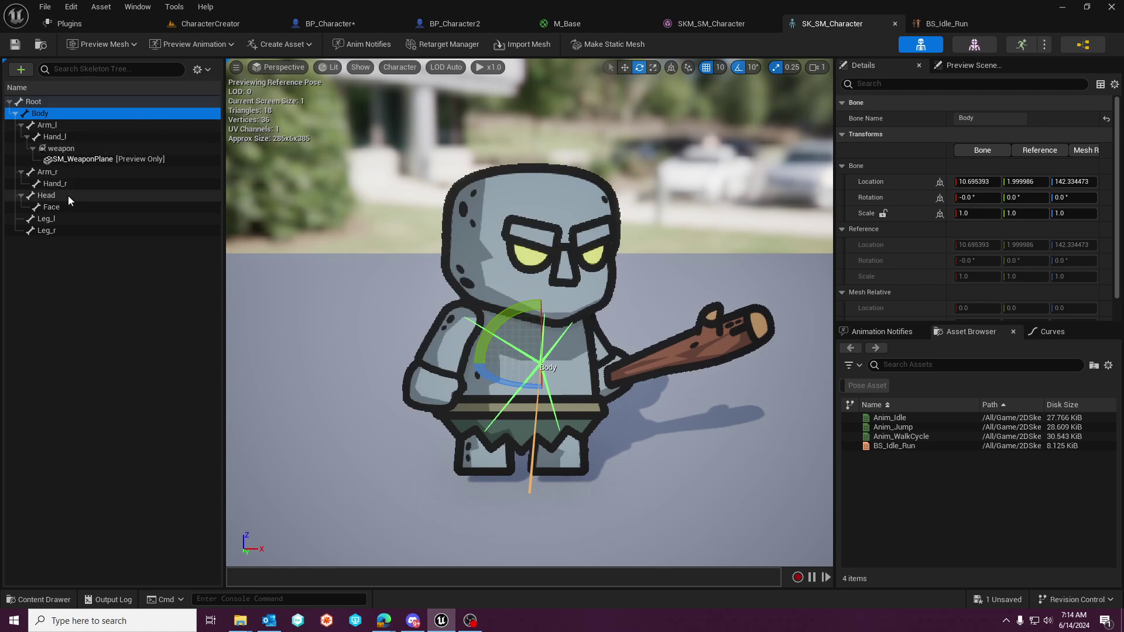
click(55, 208)
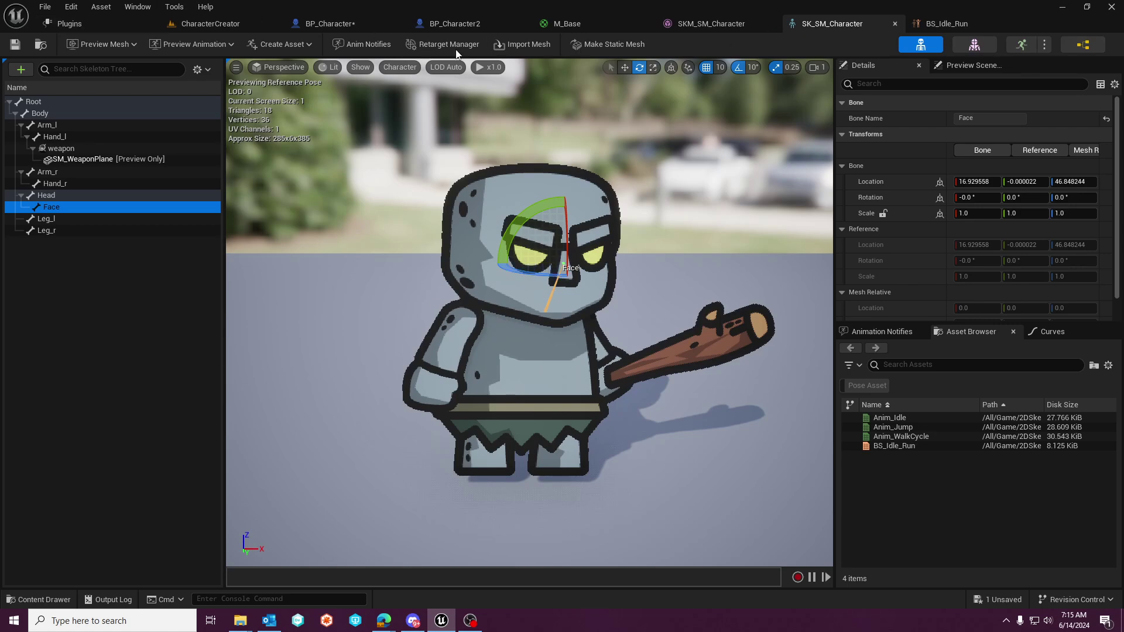
Check the Plugins list, then return to the CharacterCreator level with Jump_Sequence in Sequencer.
click(108, 26)
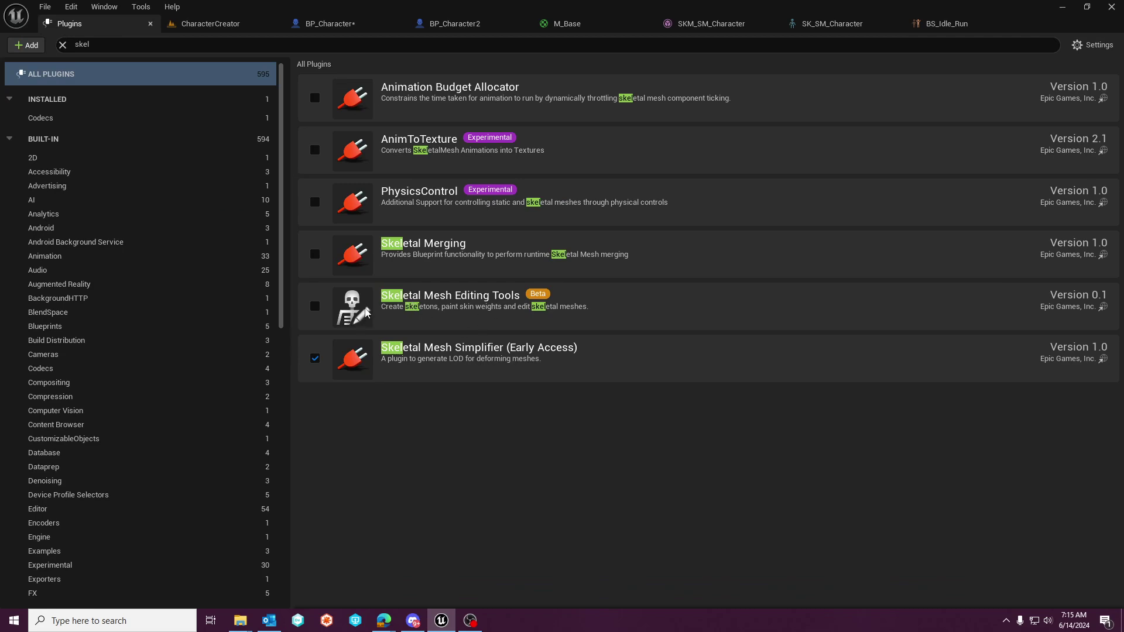
click(265, 25)
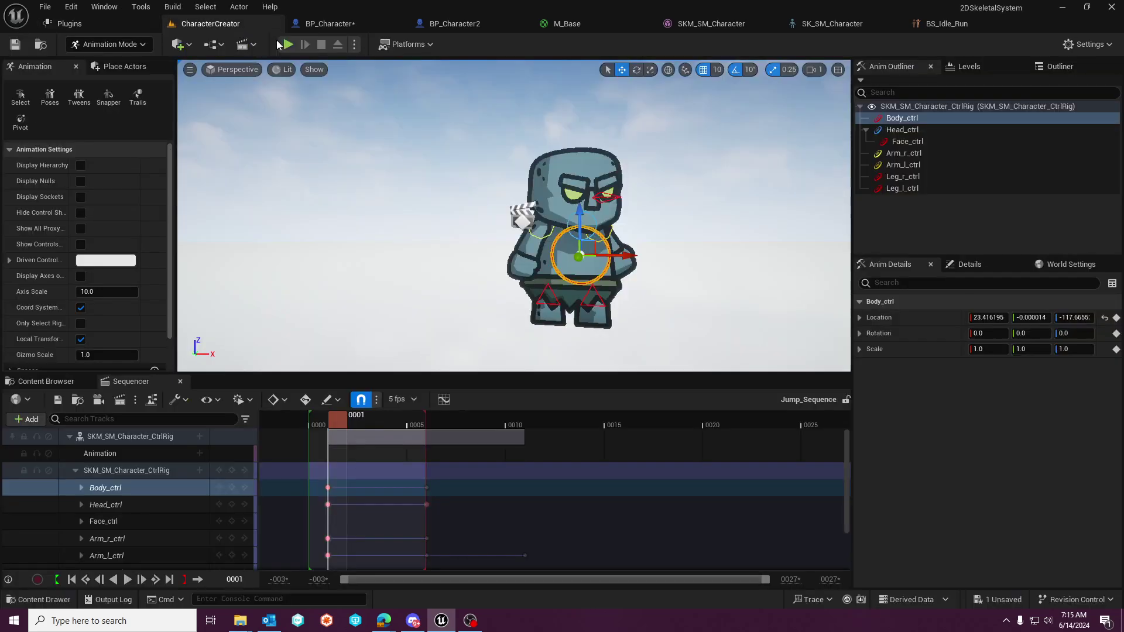